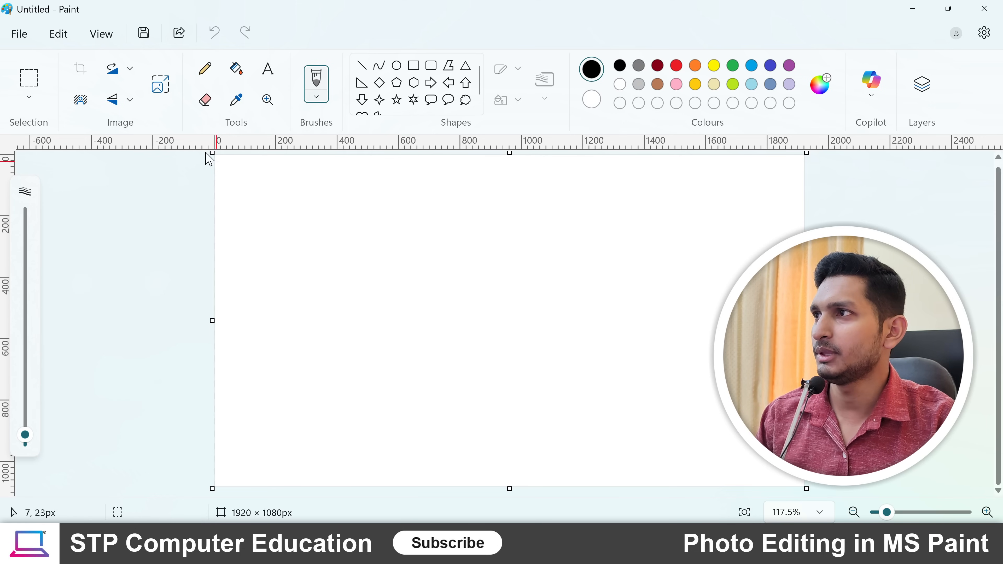
- Open the image aa from the Music folder
click(23, 41)
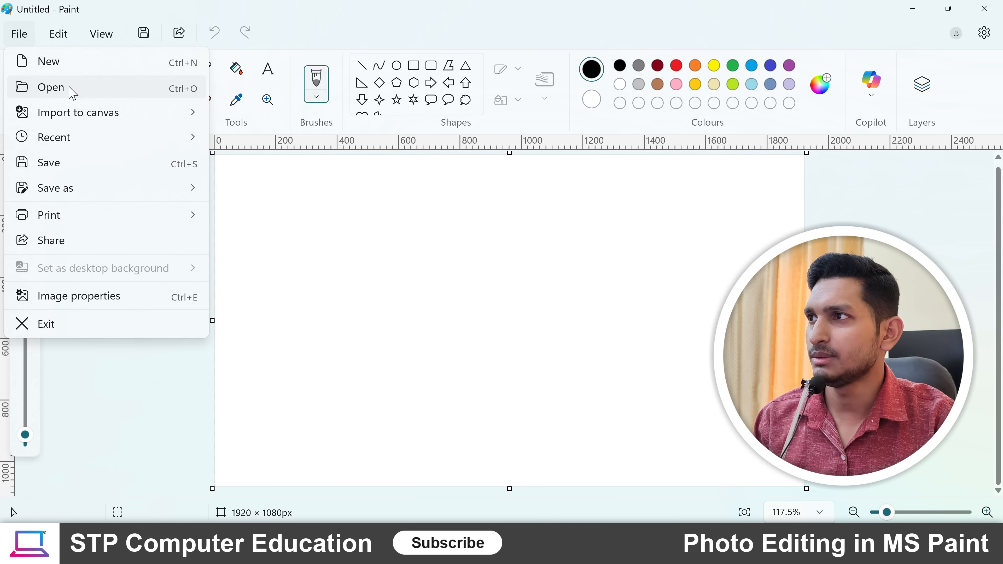
click(117, 97)
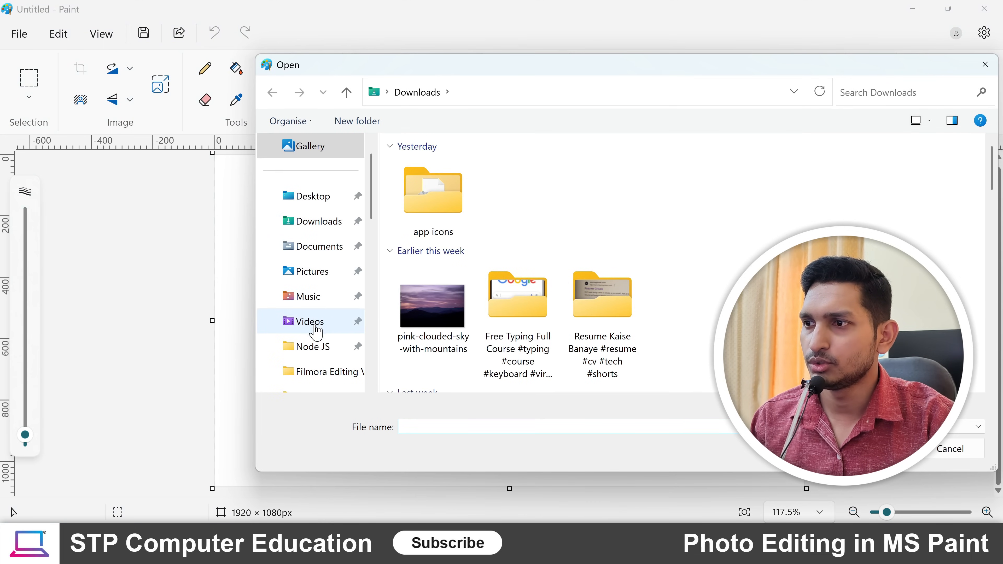
click(316, 301)
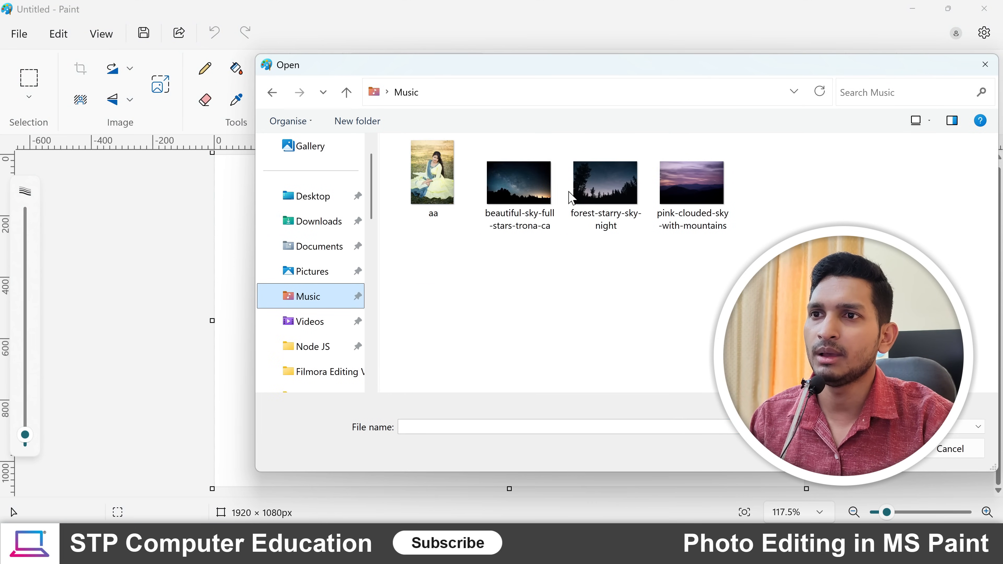
click(434, 182)
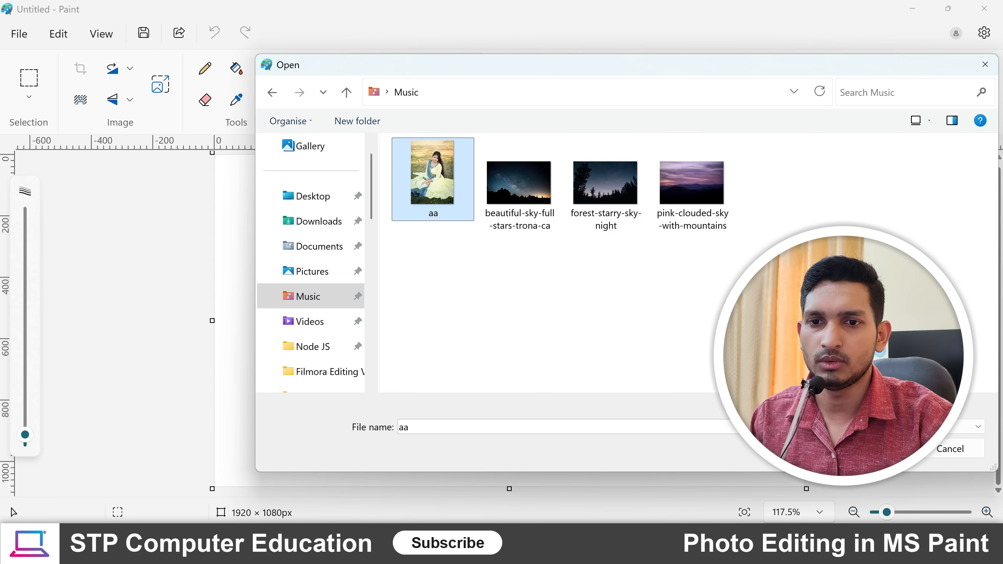
click(877, 448)
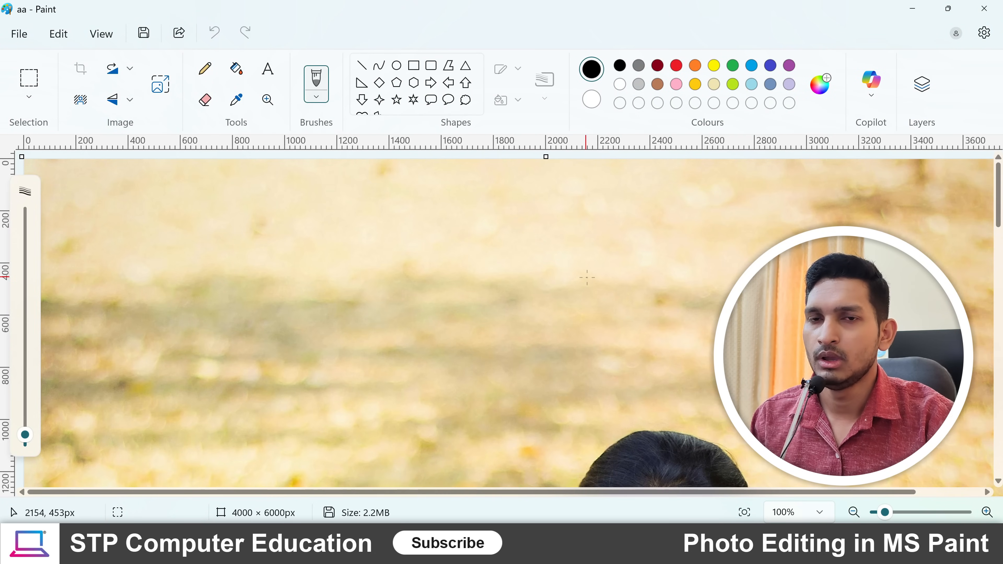
- Look over the opened photo from head to dress, at full size and zoomed out
scroll(587, 279, down, 10)
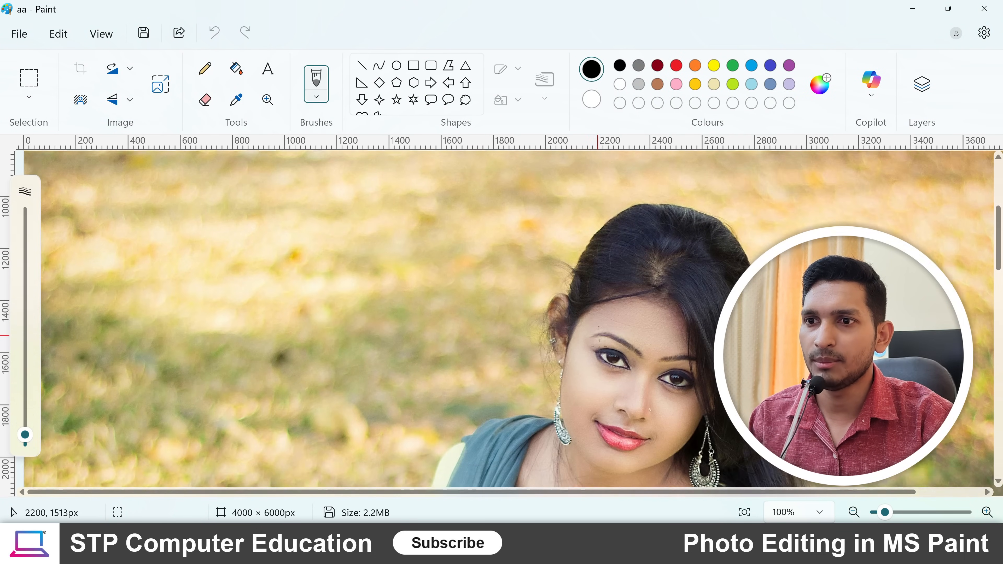
scroll(600, 346, down, 10)
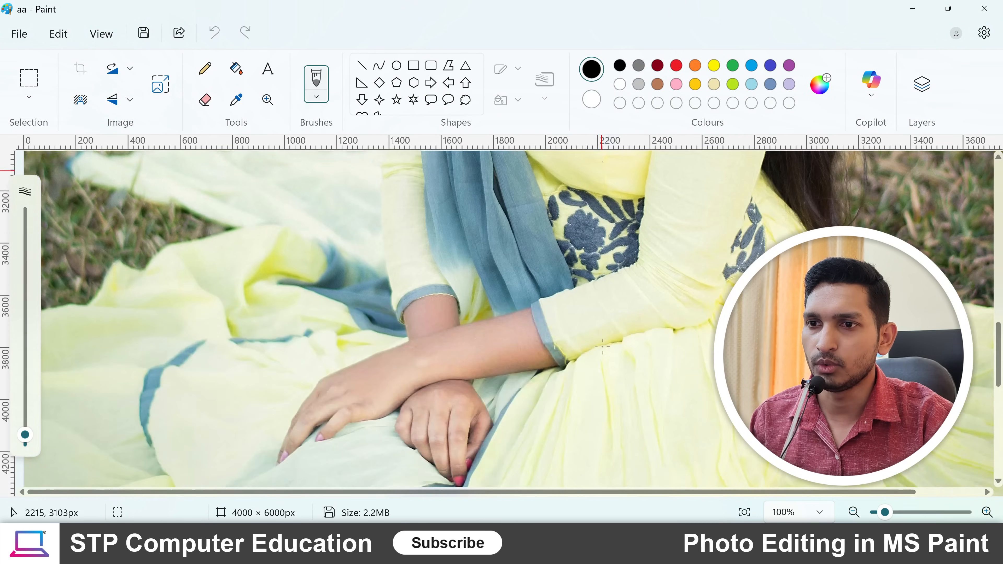
scroll(602, 347, up, 9)
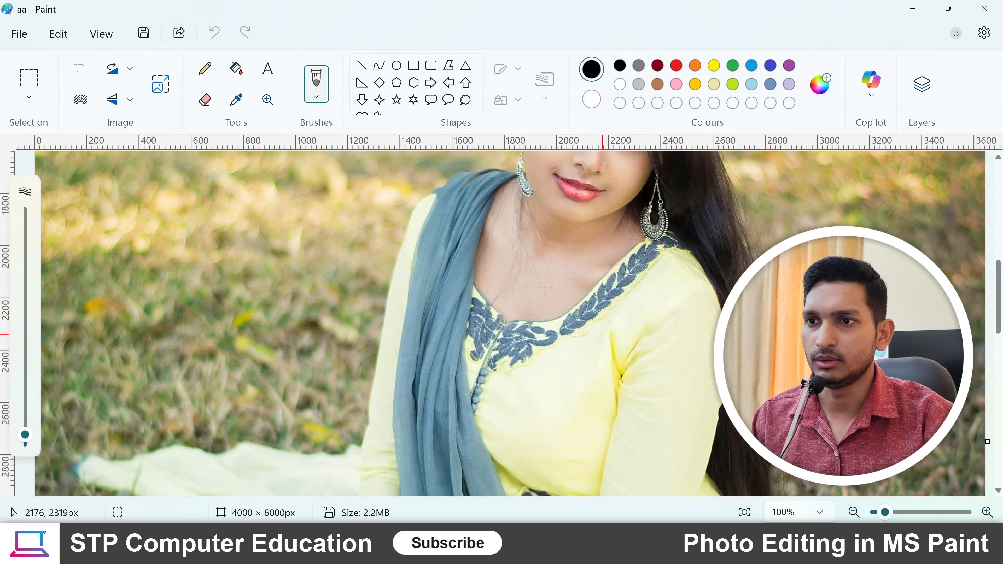
scroll(545, 287, down, 1)
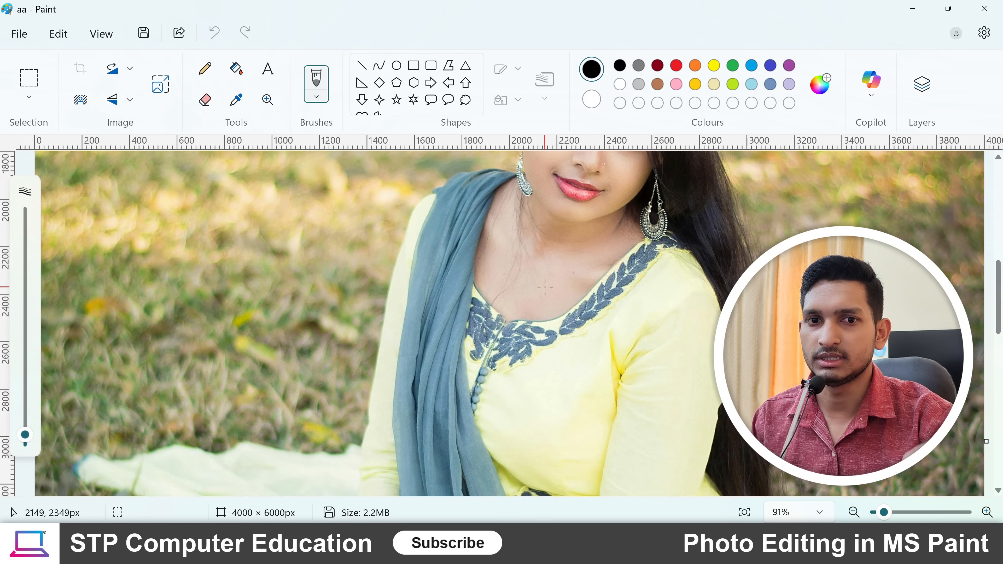
scroll(544, 287, up, 3)
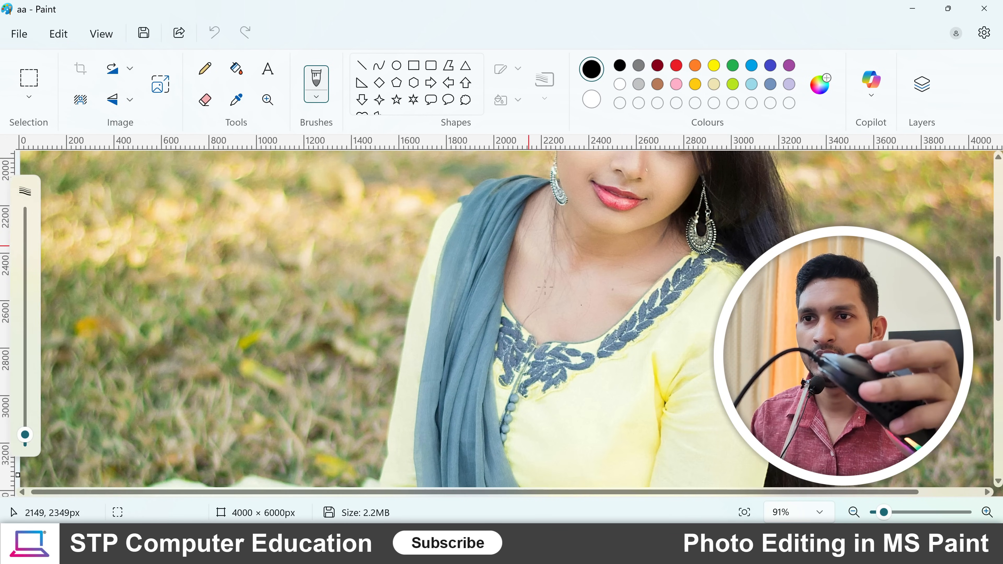
scroll(545, 287, down, 4)
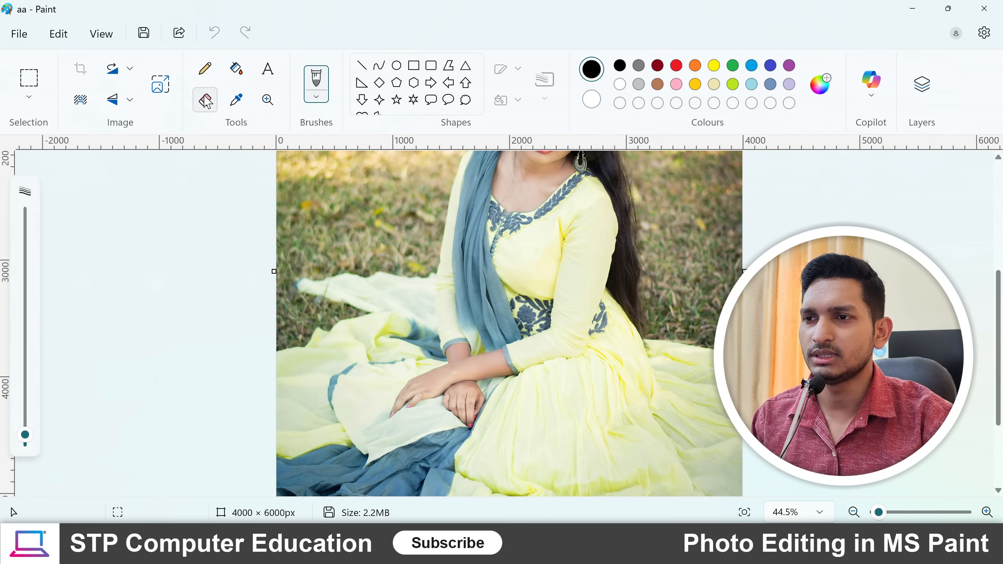
scroll(423, 283, up, 5)
scroll(423, 282, down, 1)
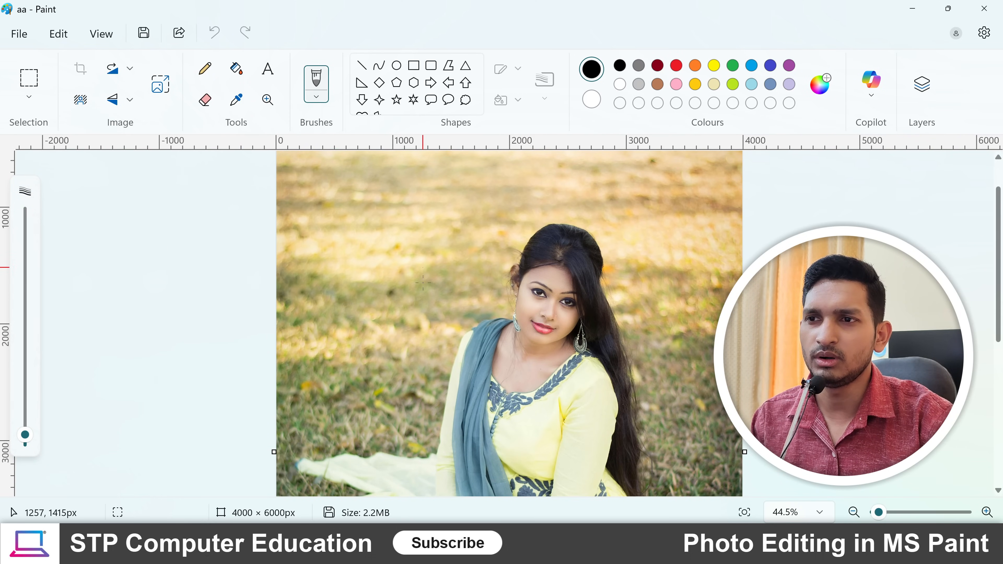
scroll(398, 257, up, 2)
scroll(398, 257, down, 2)
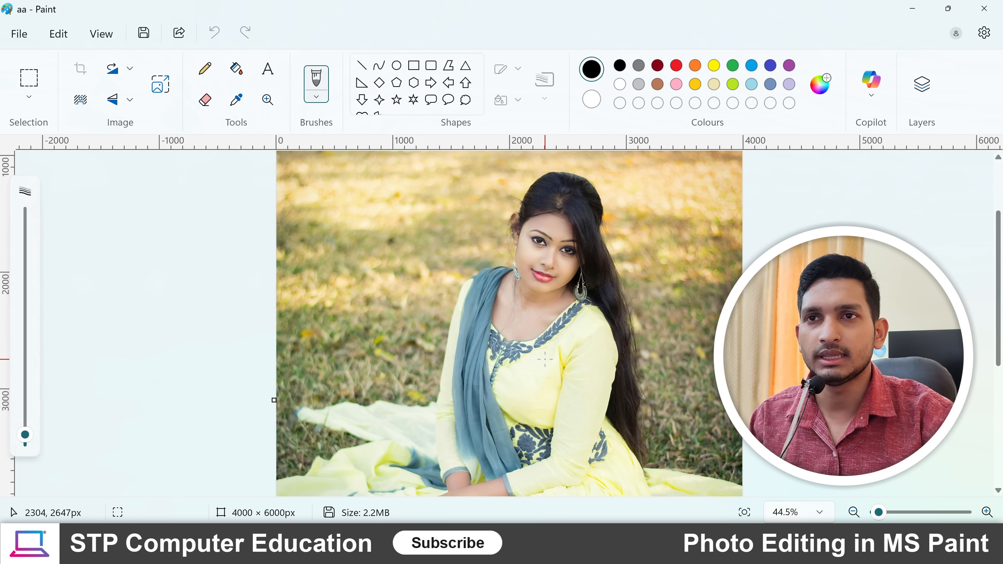
- Resize the photo to 50 percent horizontally and vertically, keeping the aspect ratio
click(160, 84)
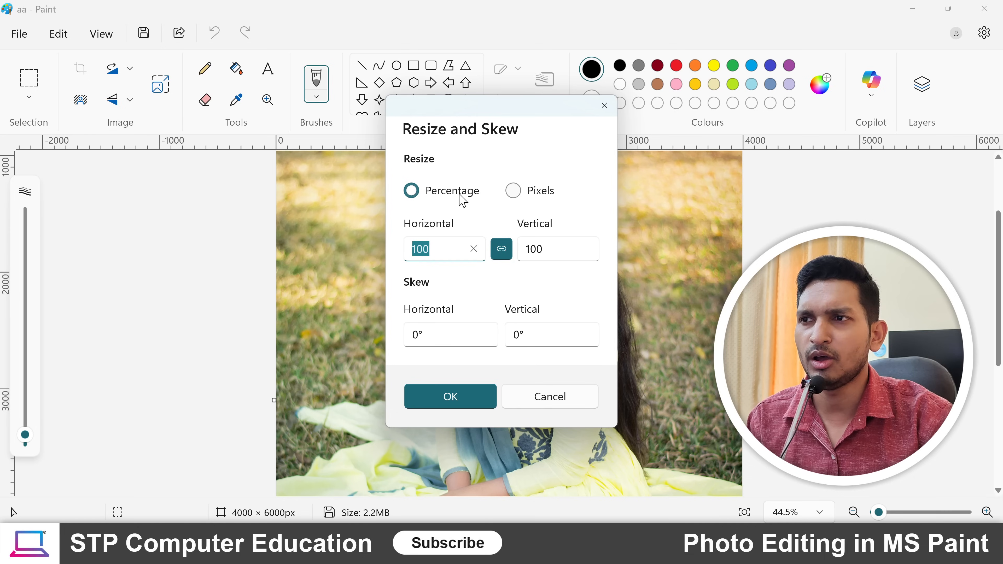
click(514, 192)
click(413, 193)
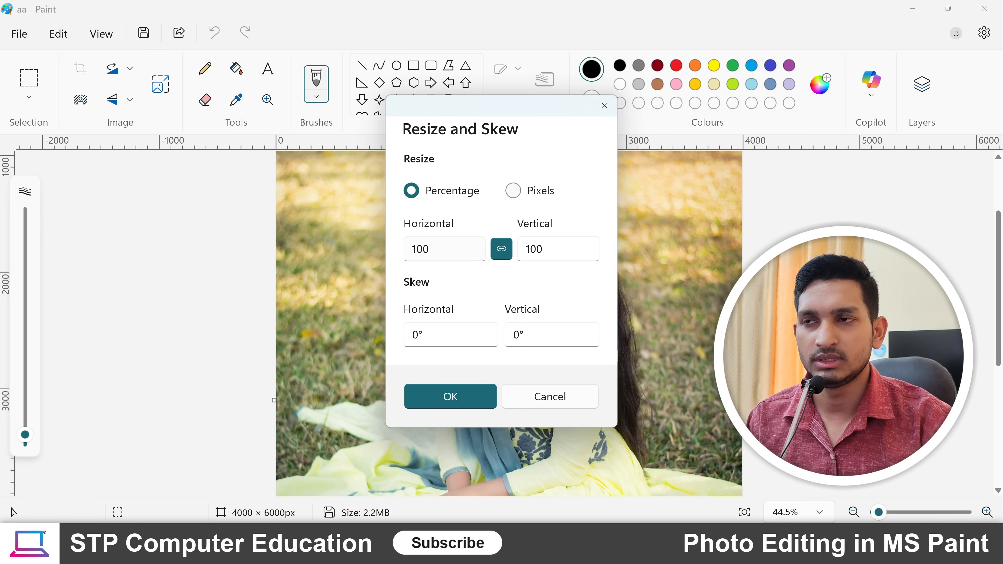
click(429, 249)
click(430, 249)
double_click(426, 249)
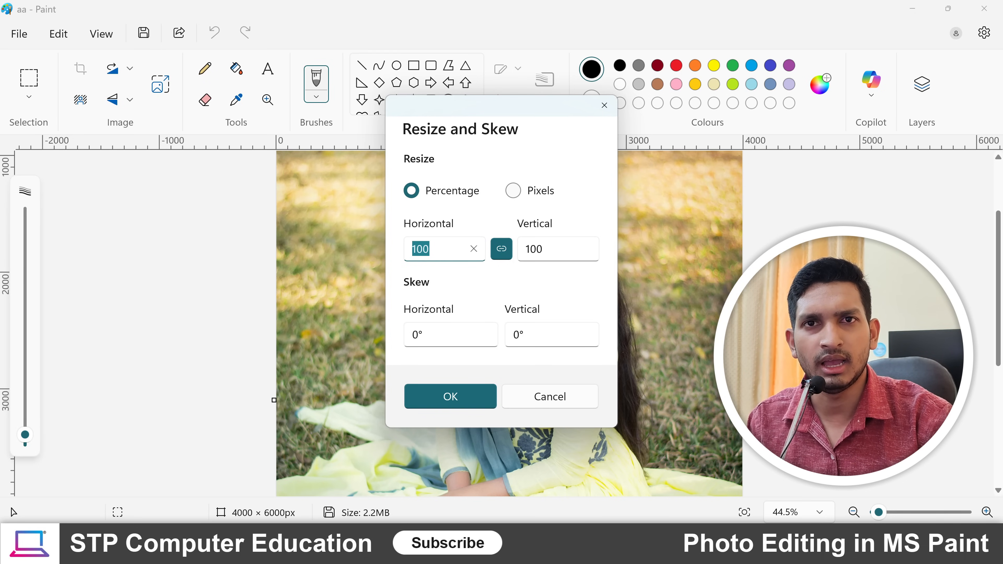
text(50)
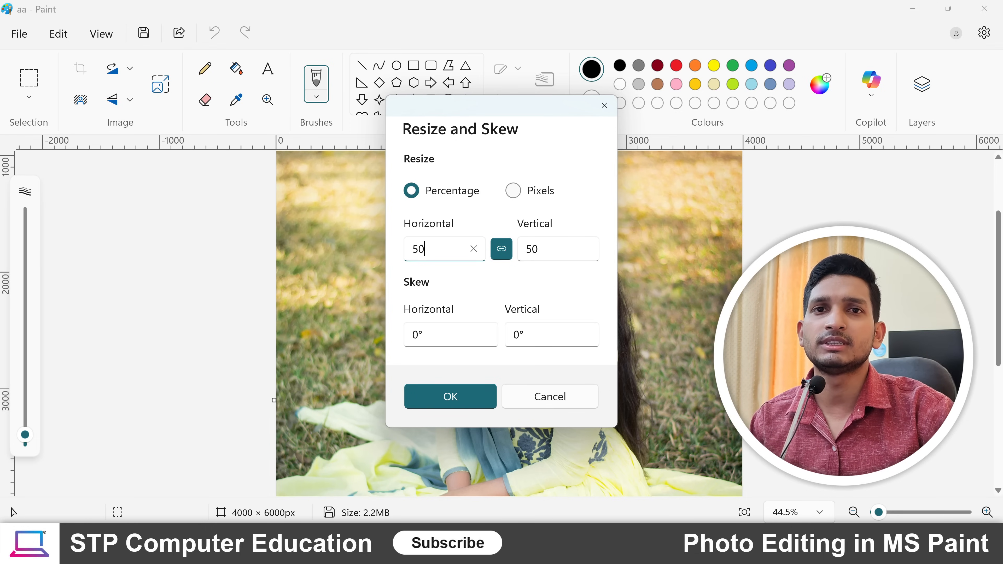
click(450, 397)
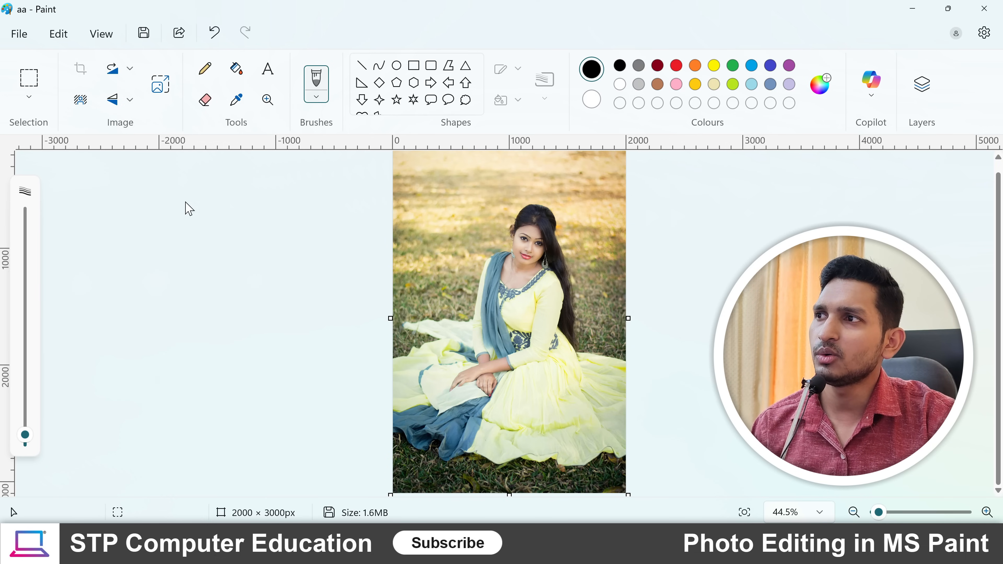
- Resize the photo by pixels to a horizontal size of 1000, keeping the aspect ratio
click(161, 87)
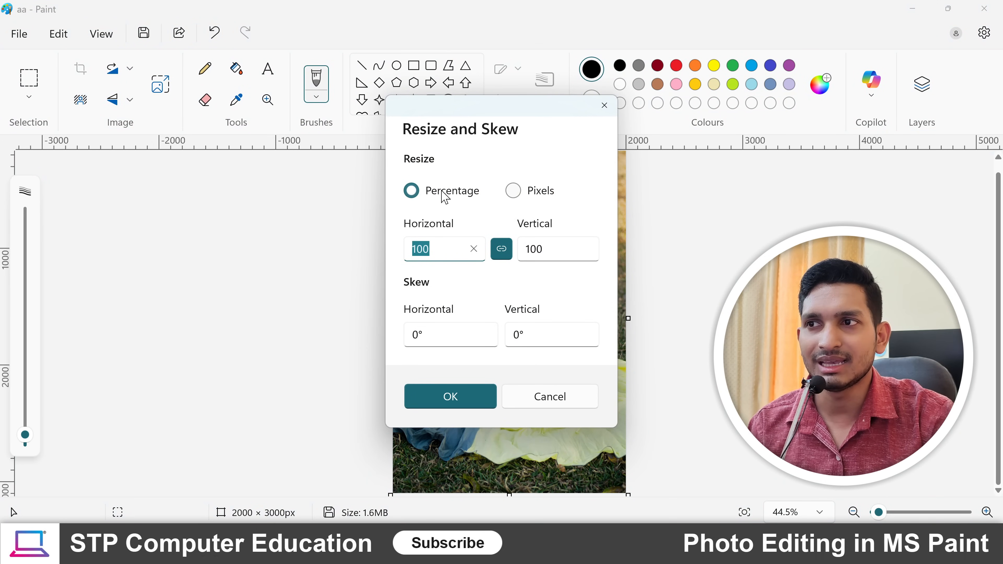
click(514, 191)
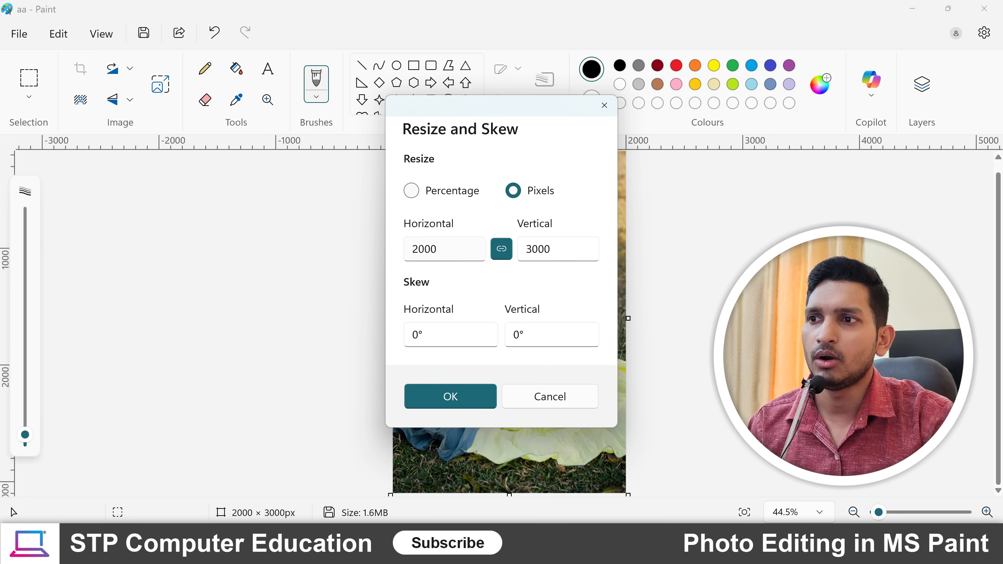
click(439, 248)
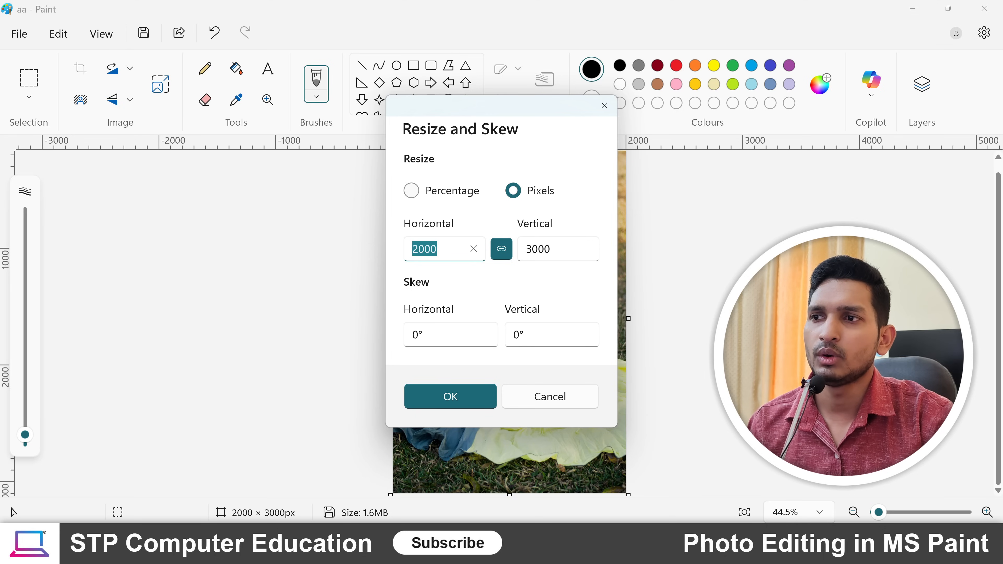
text(1000)
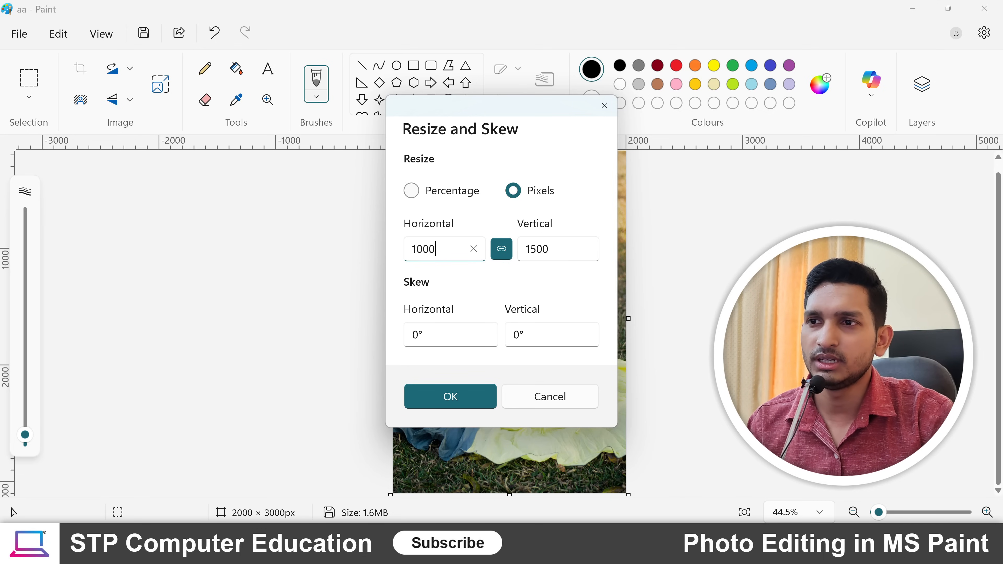
click(461, 397)
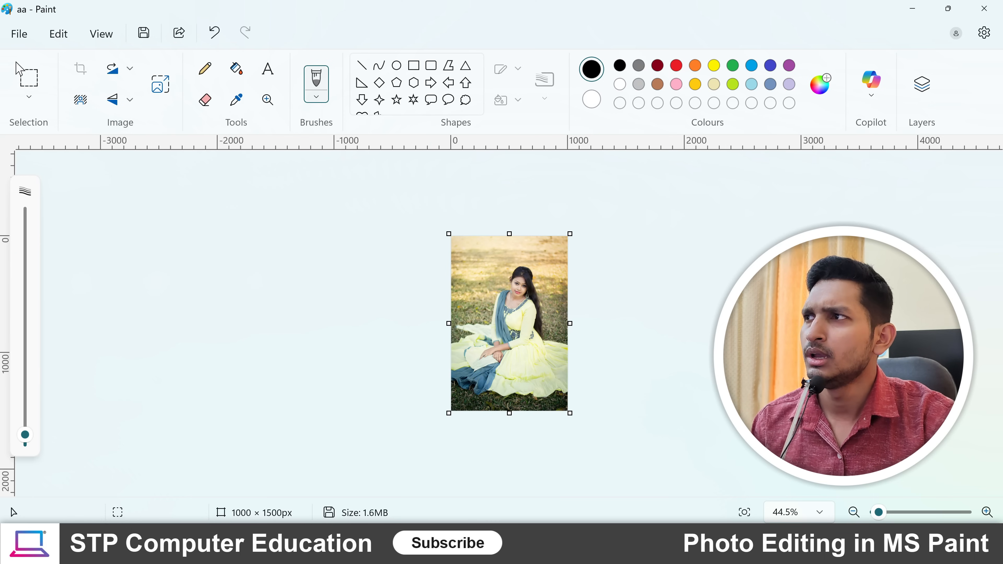
- Start a new blank image without saving the changes to the photo
click(18, 36)
click(74, 71)
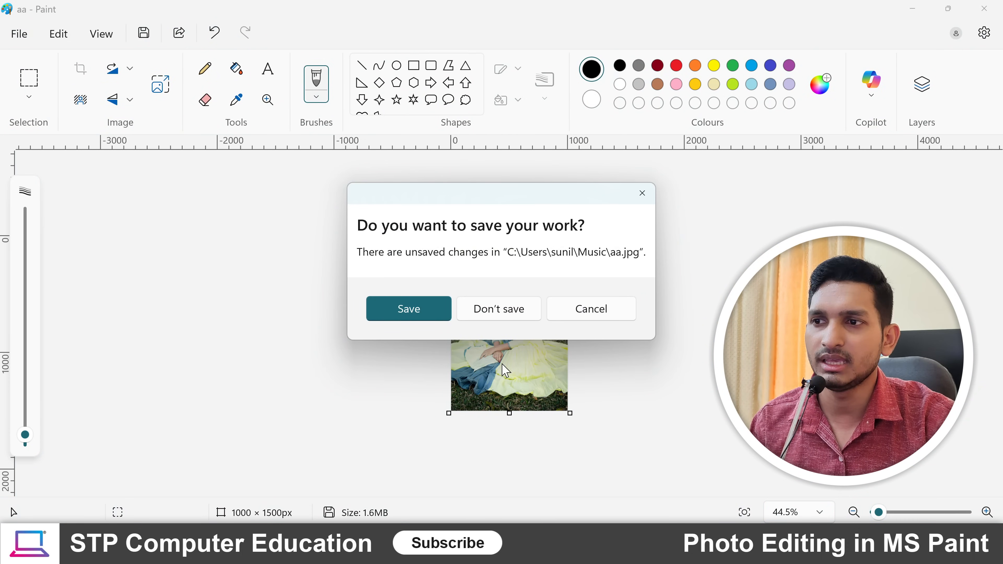
click(506, 311)
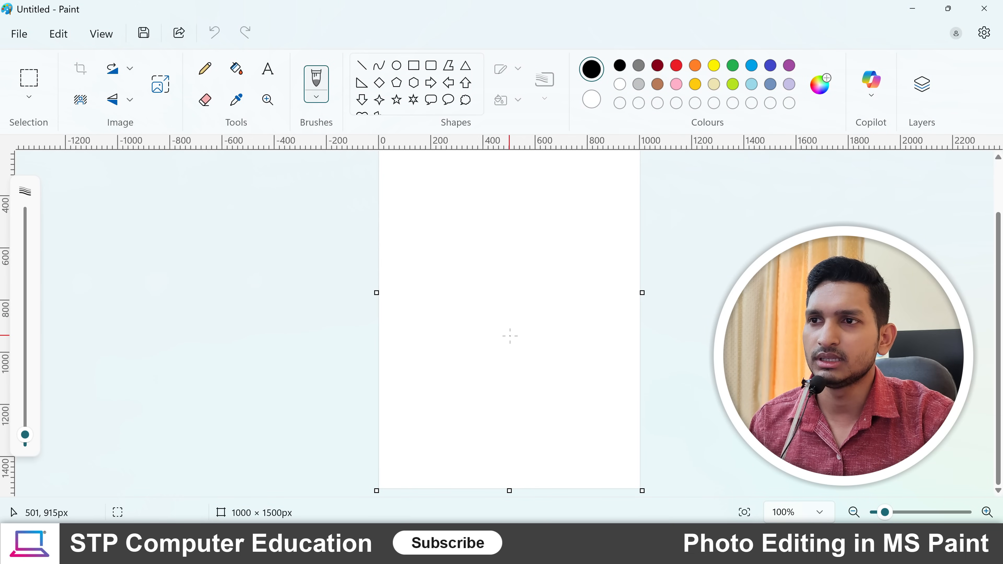
scroll(510, 335, up, 3)
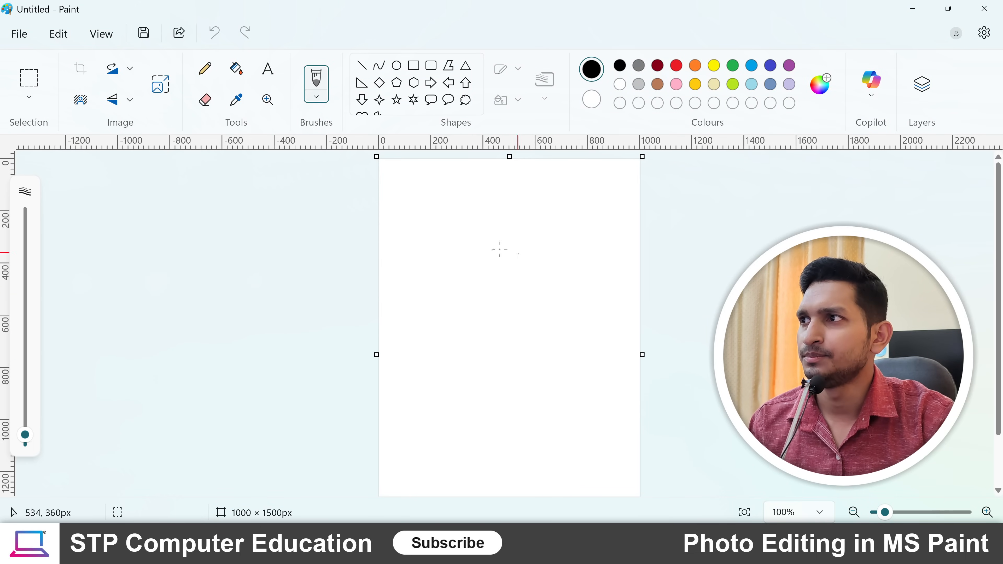
scroll(479, 329, down, 2)
scroll(479, 329, up, 2)
scroll(478, 329, down, 2)
scroll(486, 430, up, 1)
scroll(486, 430, up, 2)
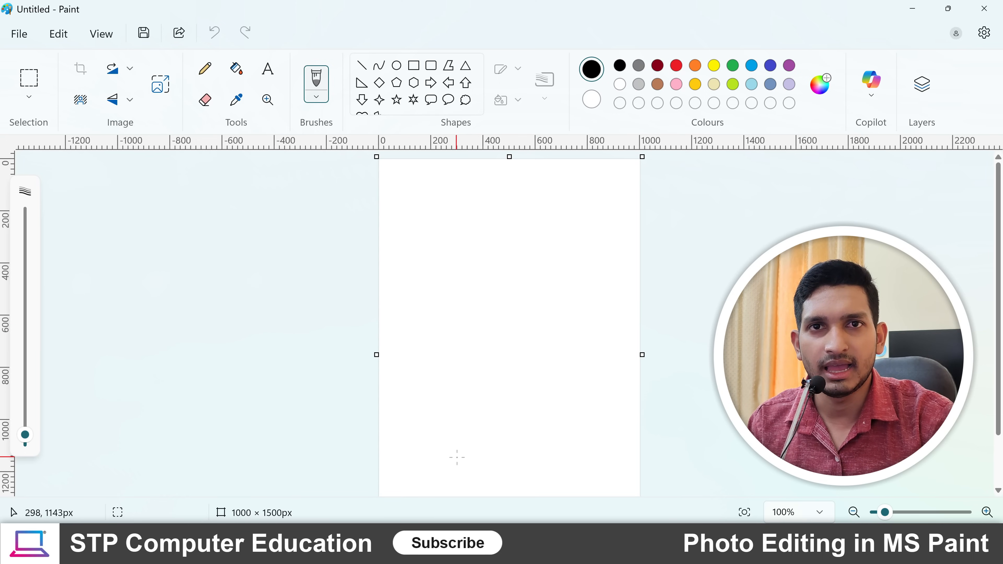
scroll(454, 403, down, 2)
scroll(455, 403, up, 2)
scroll(445, 403, down, 2)
scroll(446, 402, up, 2)
scroll(445, 402, up, 1)
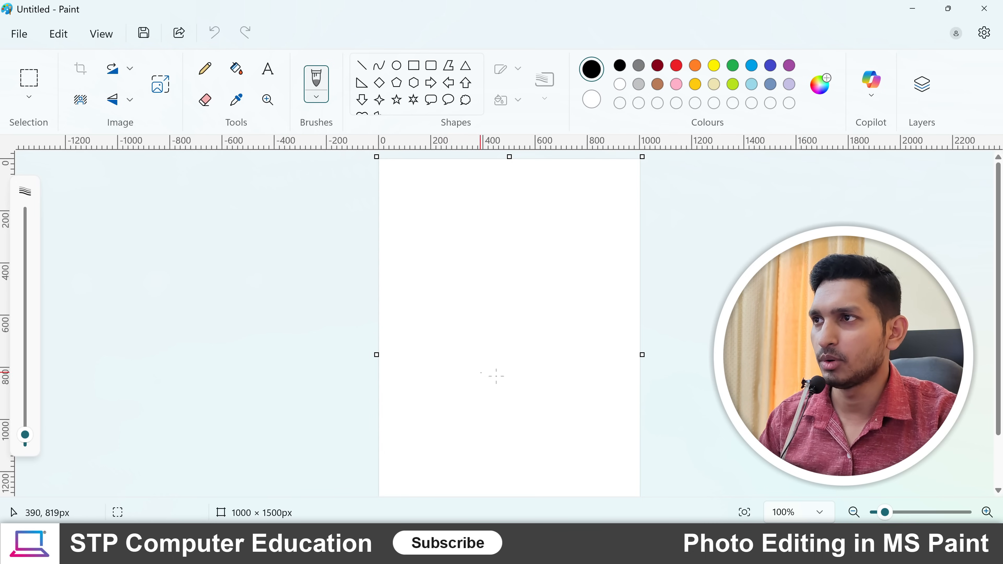
- Resize the blank canvas by pixels to 1920 horizontal and 1080 vertical with the aspect ratio unlocked, then lock the ratio again
click(160, 84)
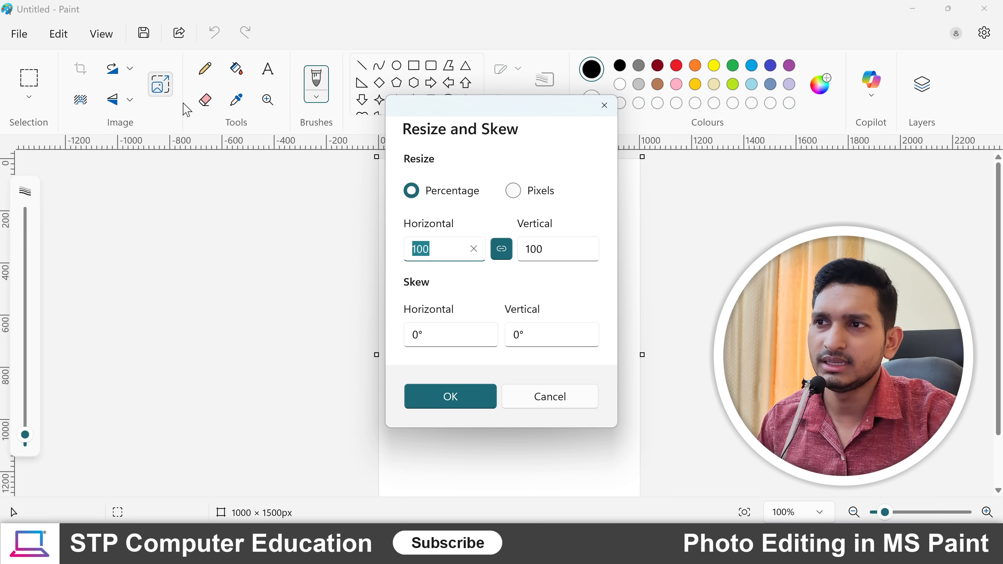
click(515, 193)
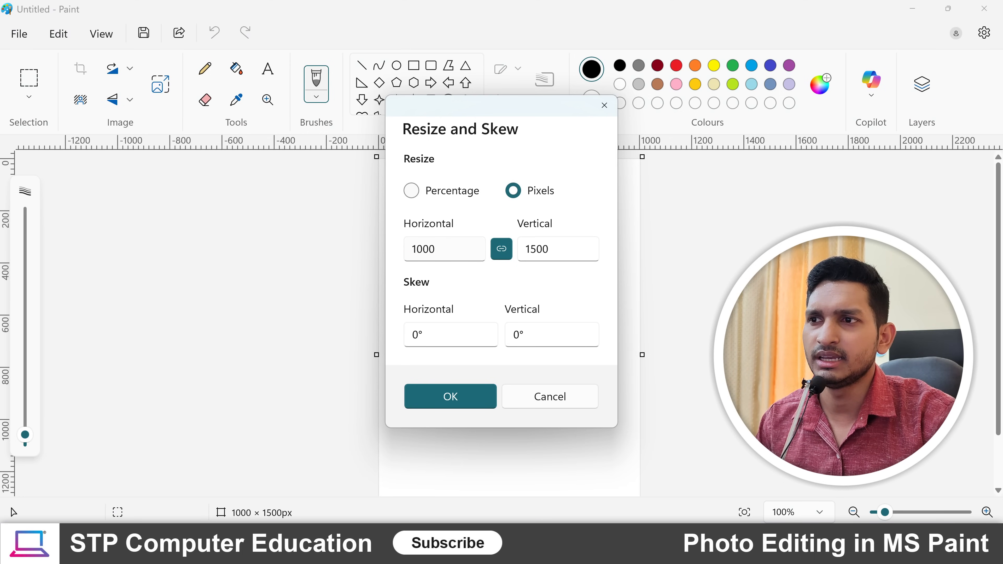
click(442, 250)
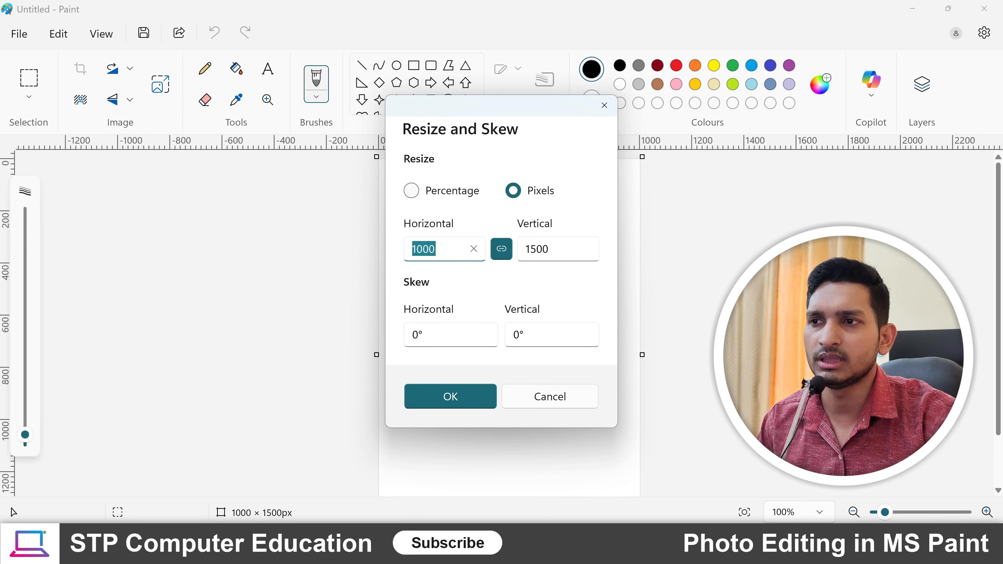
text(1920)
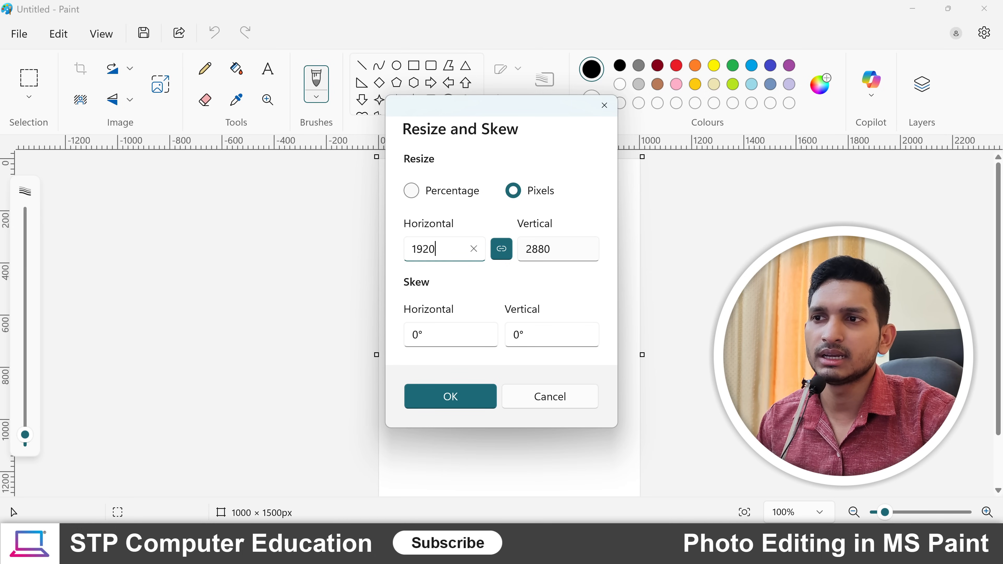
click(501, 249)
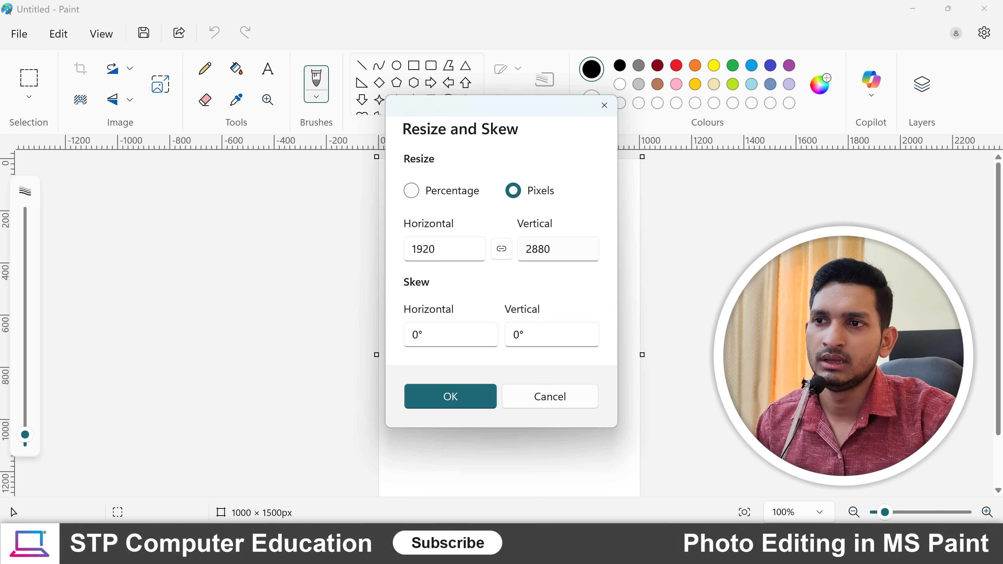
key(Tab)
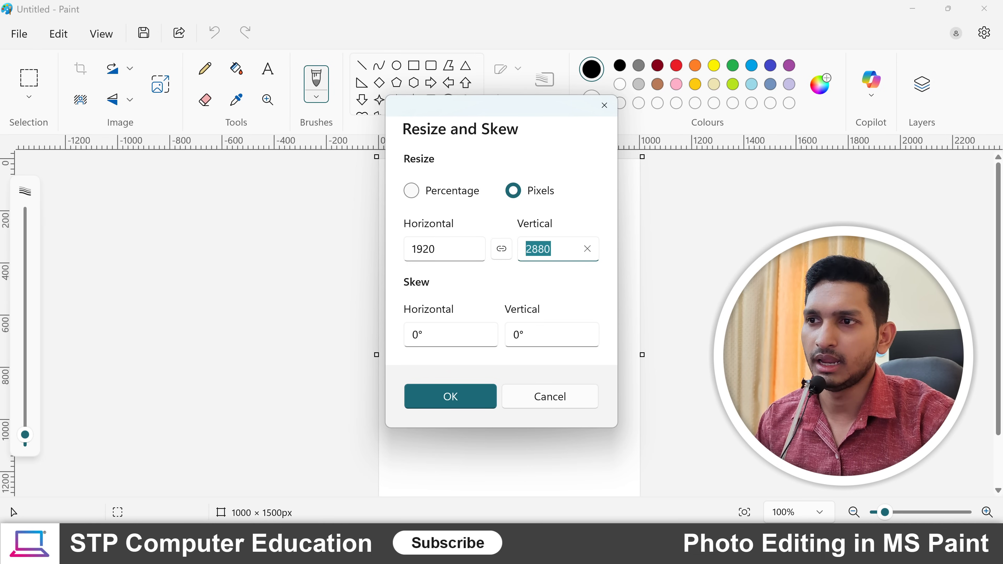
text(1080)
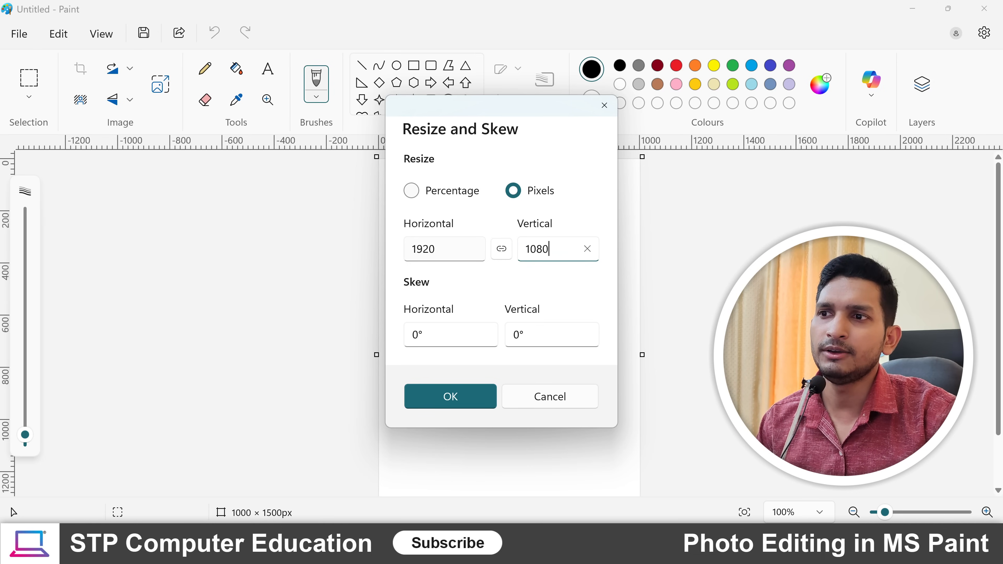
click(499, 251)
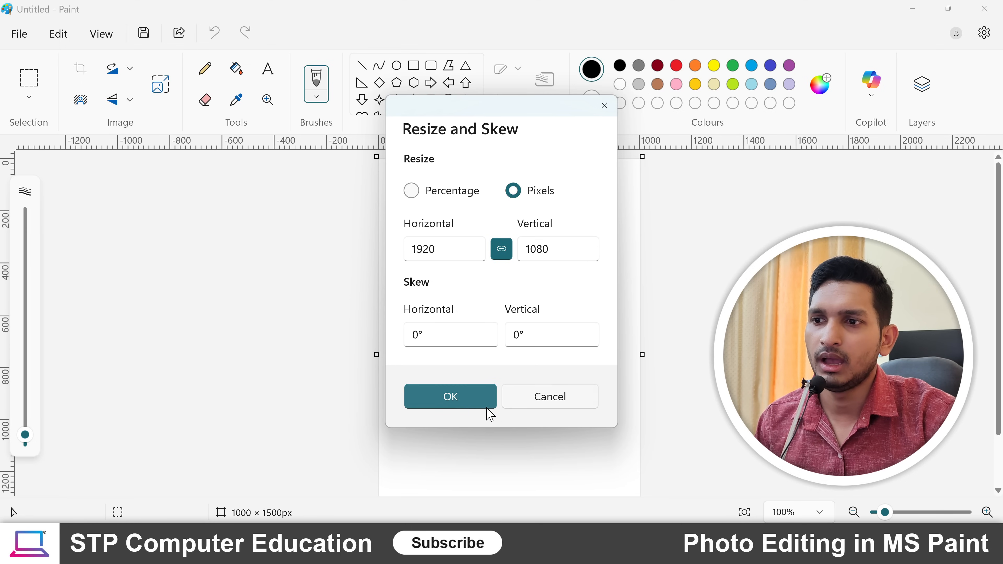
click(449, 397)
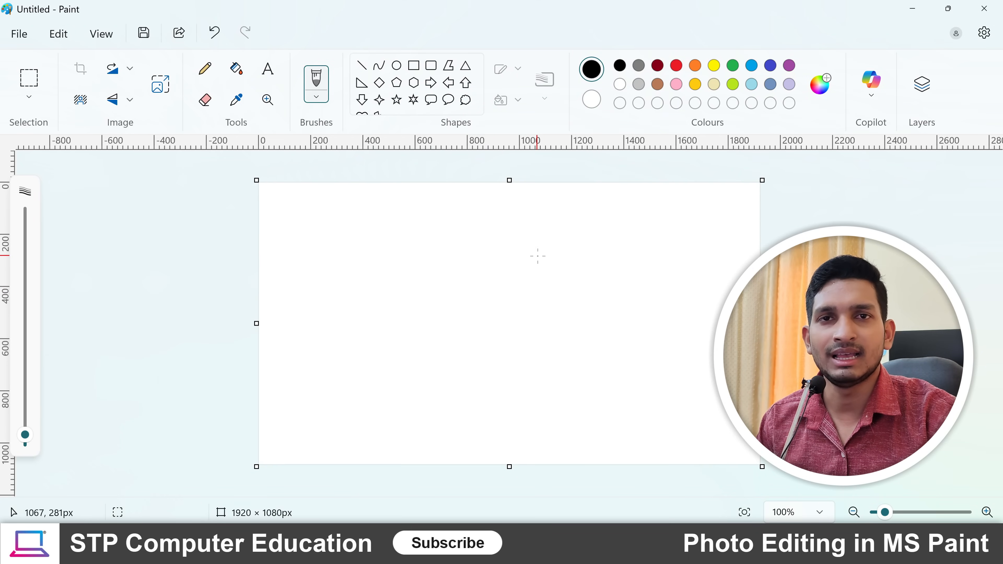
- Show the layers and add a new transparent layer above the white background
scroll(521, 271, up, 3)
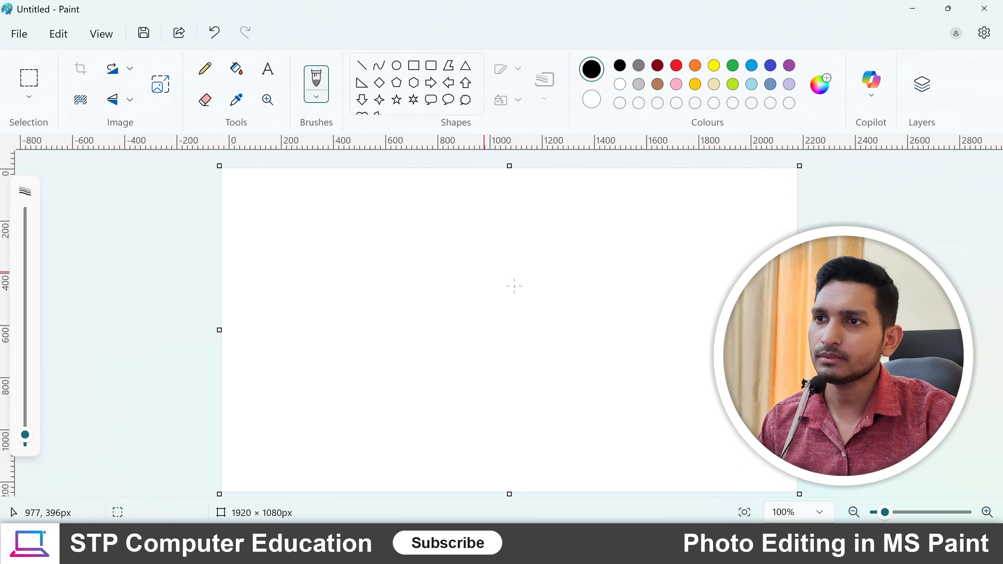
scroll(514, 286, up, 2)
scroll(514, 285, down, 5)
scroll(514, 286, up, 1)
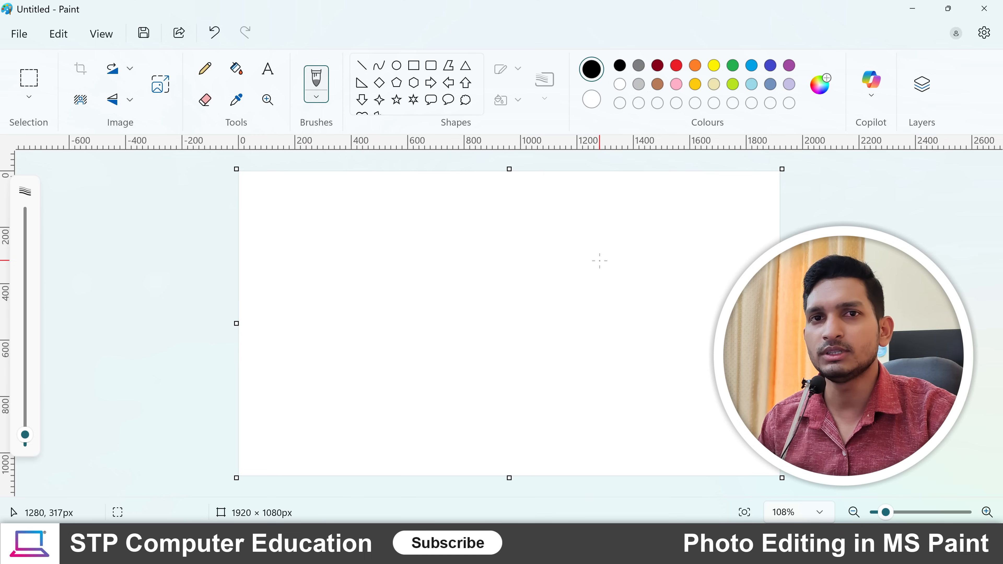
click(923, 92)
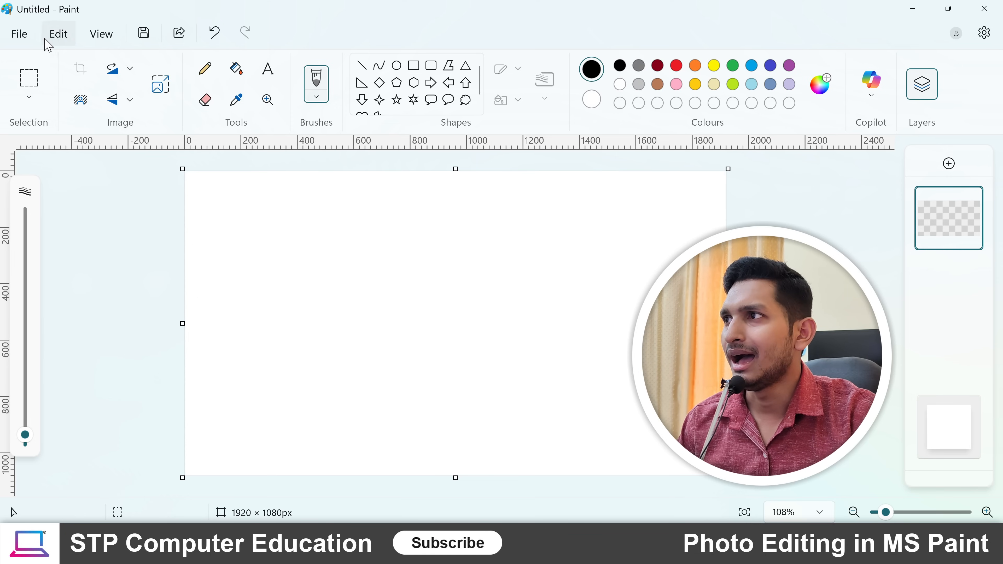
- Import the photo "aa" from the Music folder onto the canvas in the new layer
click(20, 35)
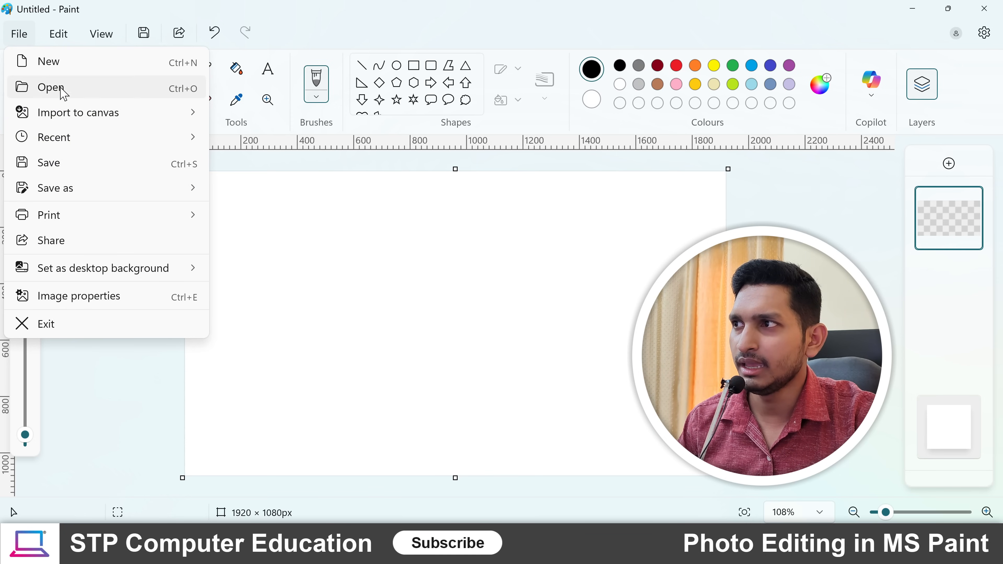
mouse_move(81, 119)
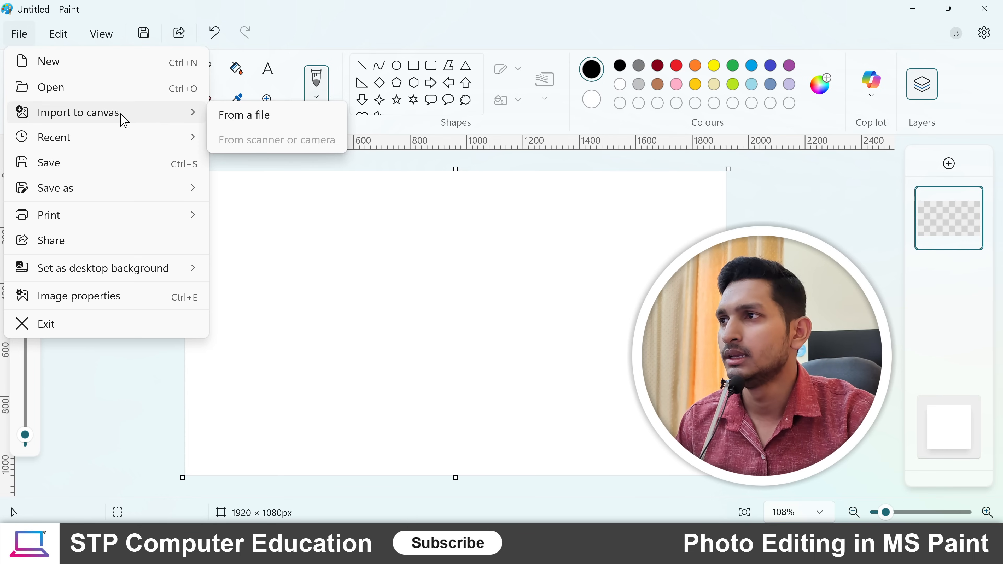
click(288, 121)
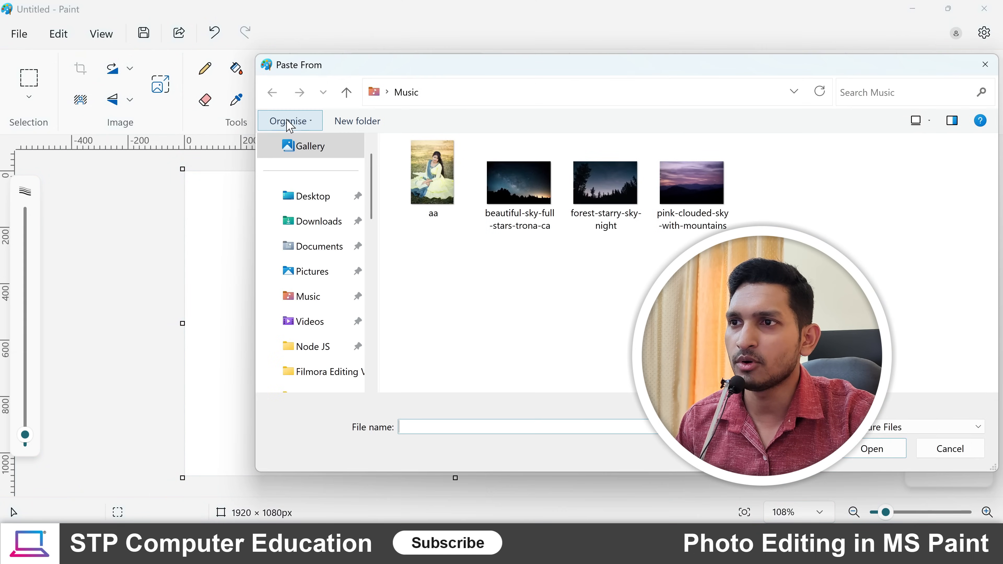
click(448, 194)
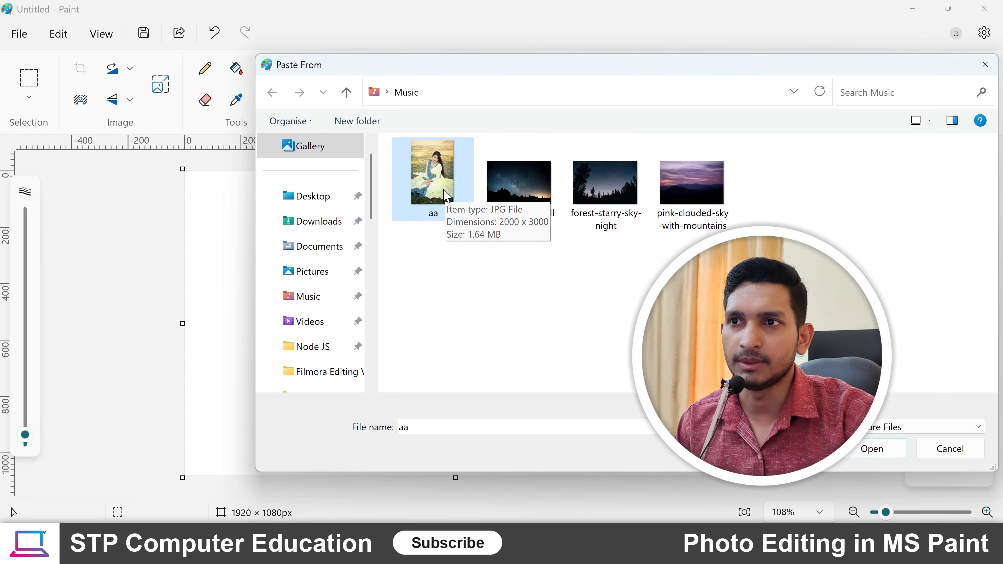
click(873, 450)
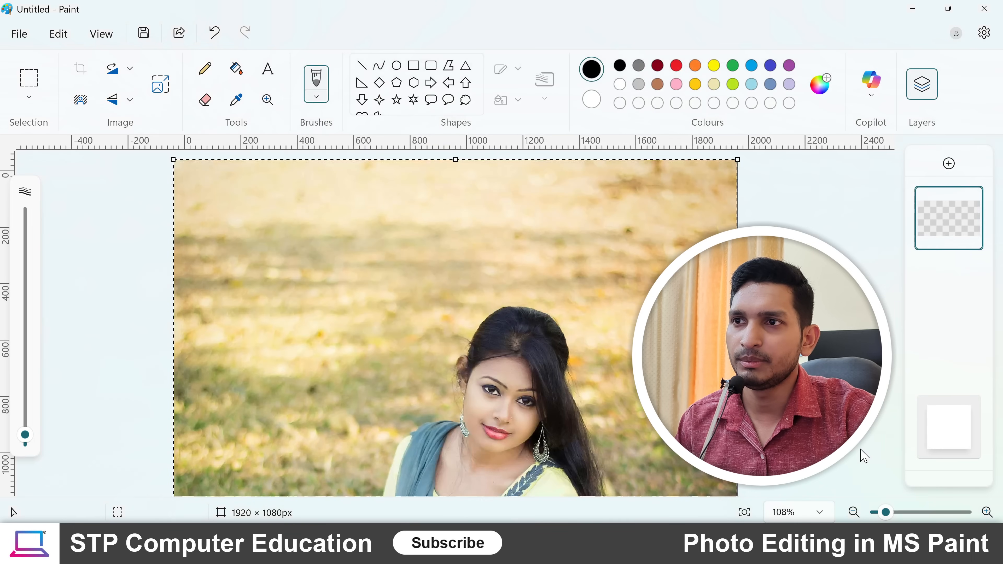
- Resize the imported photo by pixels to a horizontal size of 1000, keeping the aspect ratio
scroll(496, 299, down, 15)
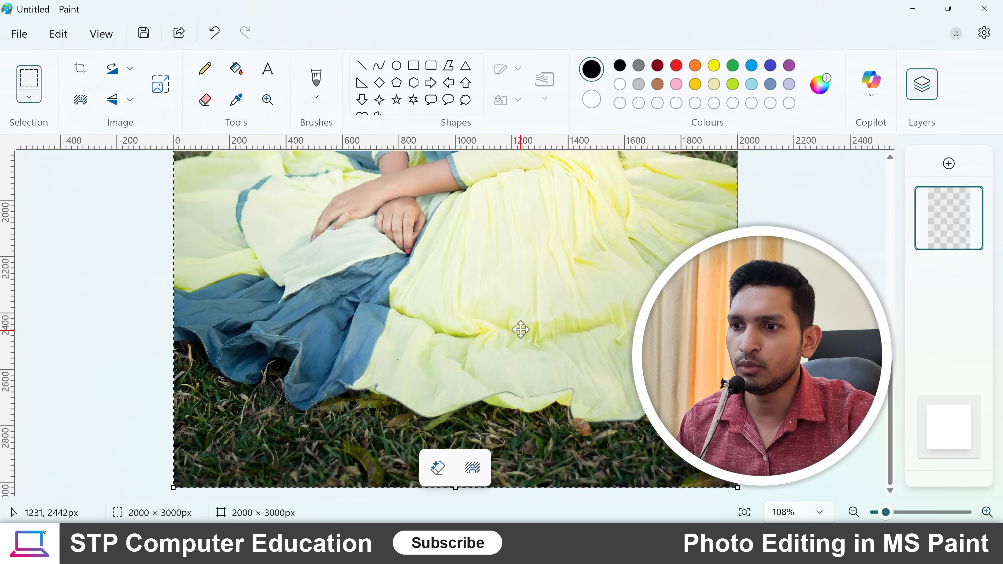
scroll(520, 316, up, 15)
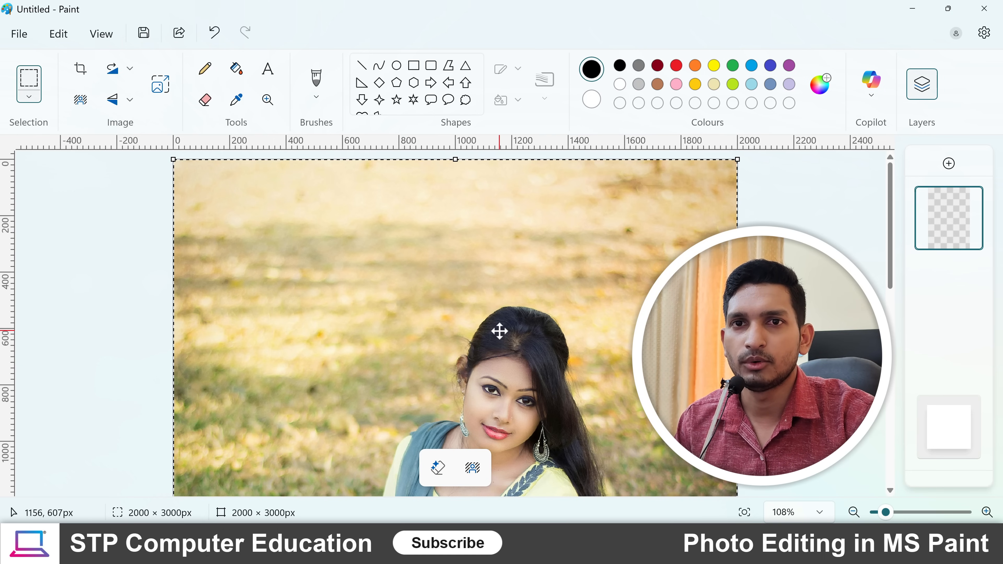
scroll(500, 331, down, 9)
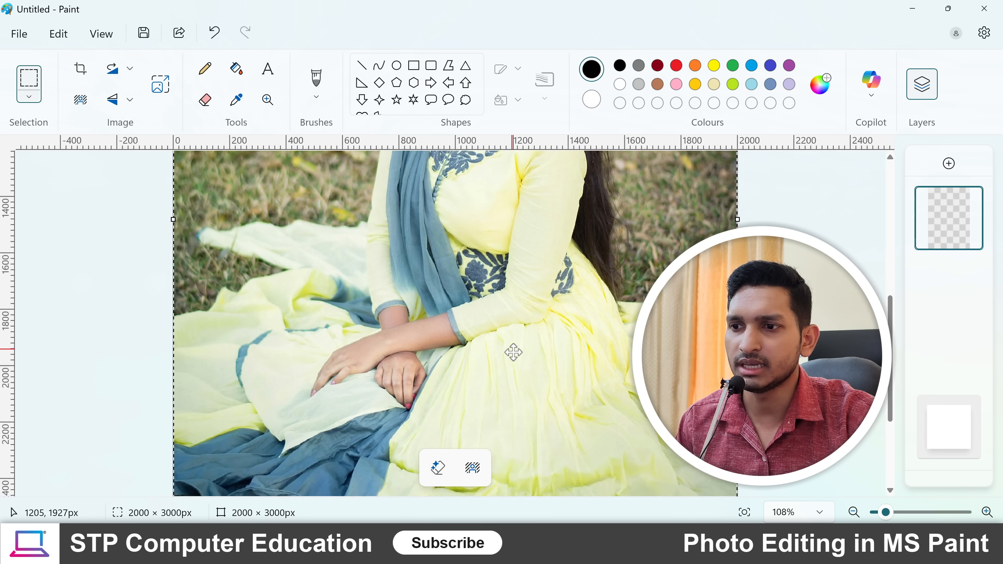
scroll(532, 362, up, 1)
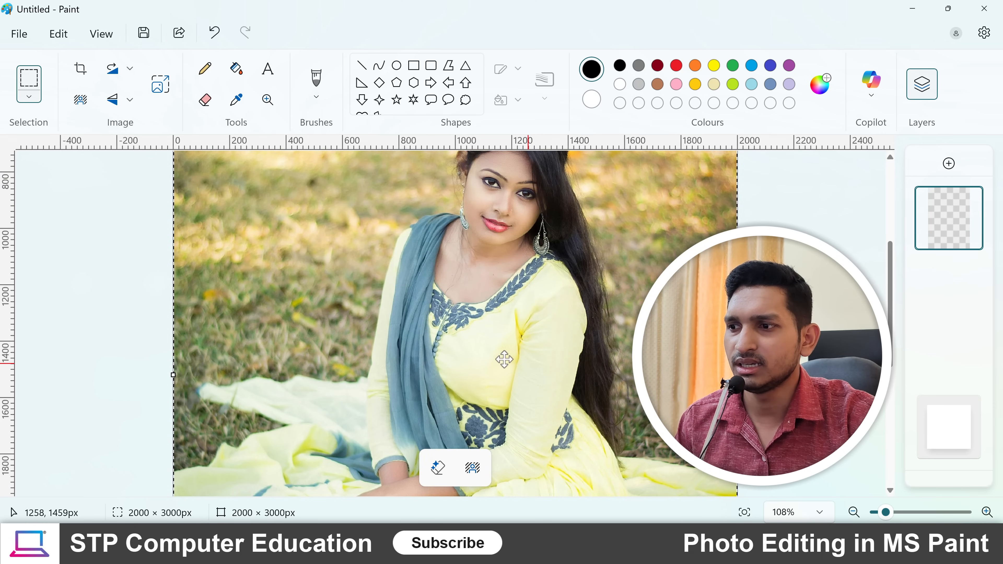
click(173, 95)
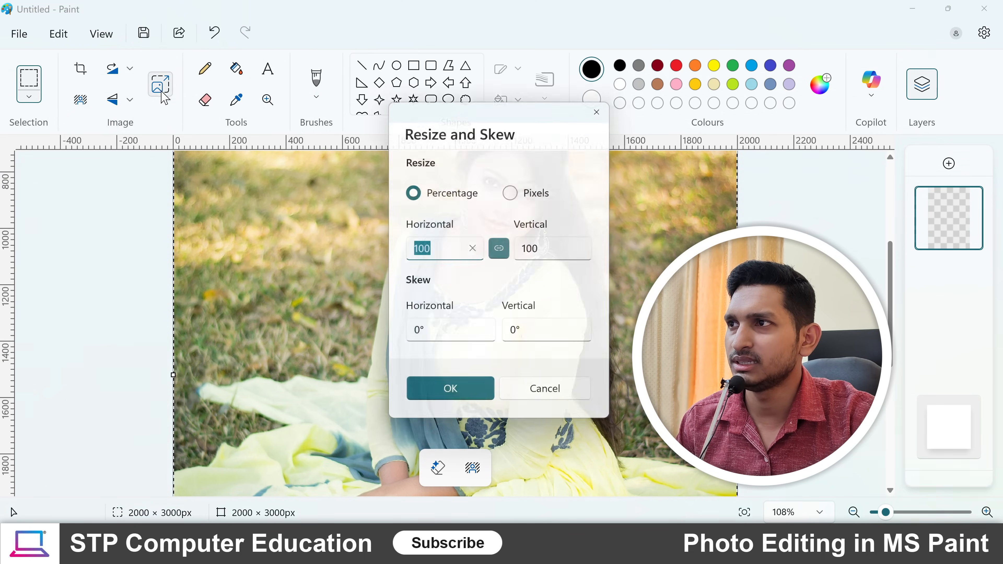
click(513, 191)
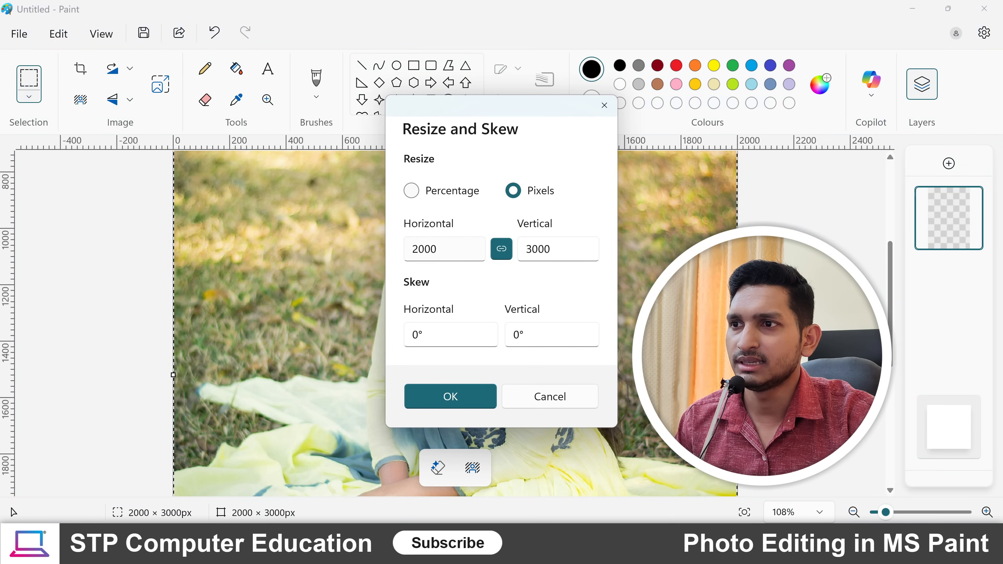
double_click(413, 249)
text(10)
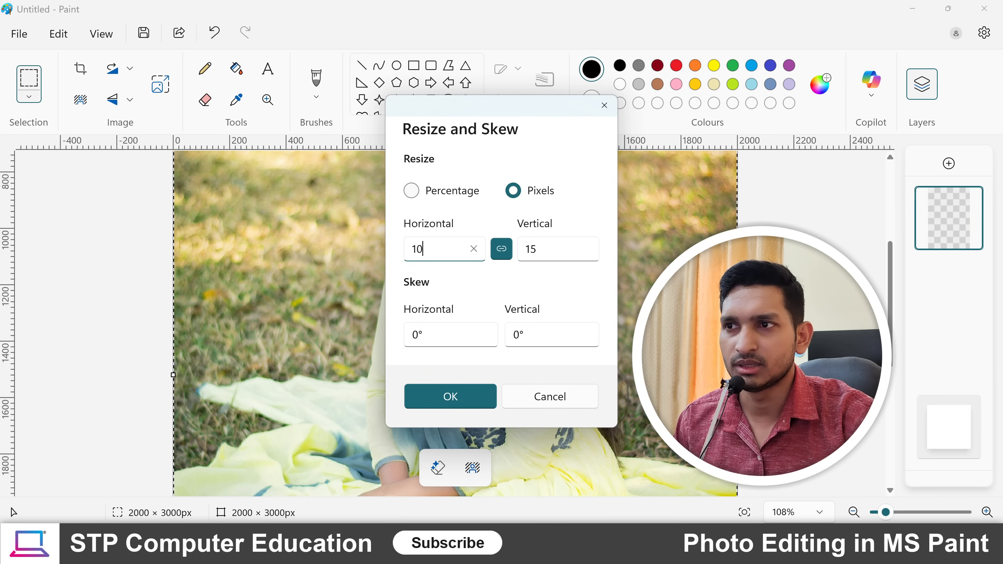
click(458, 398)
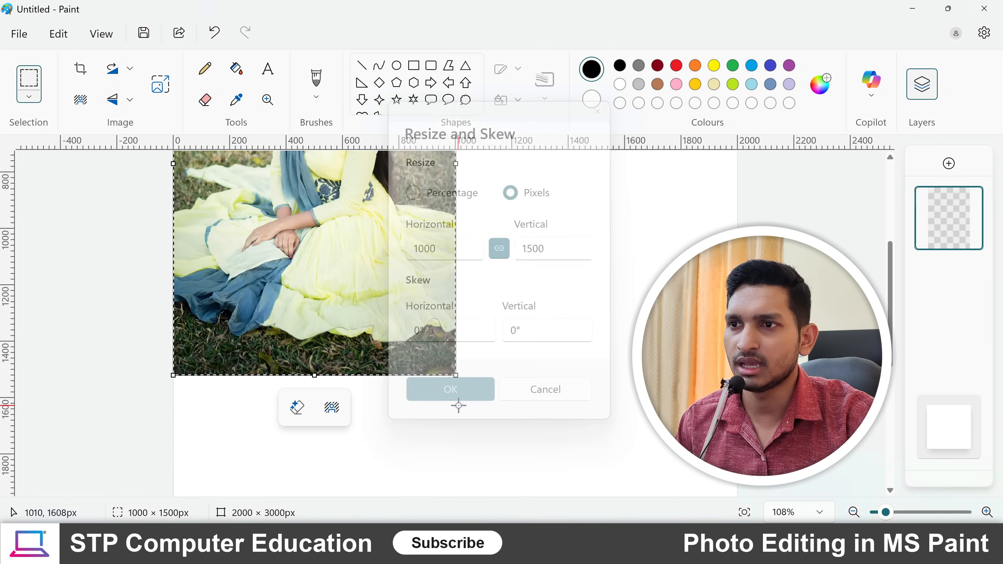
- Move the photo to the middle of the canvas, about 520 px from its left edge and 600 px from its top
scroll(509, 318, down, 3)
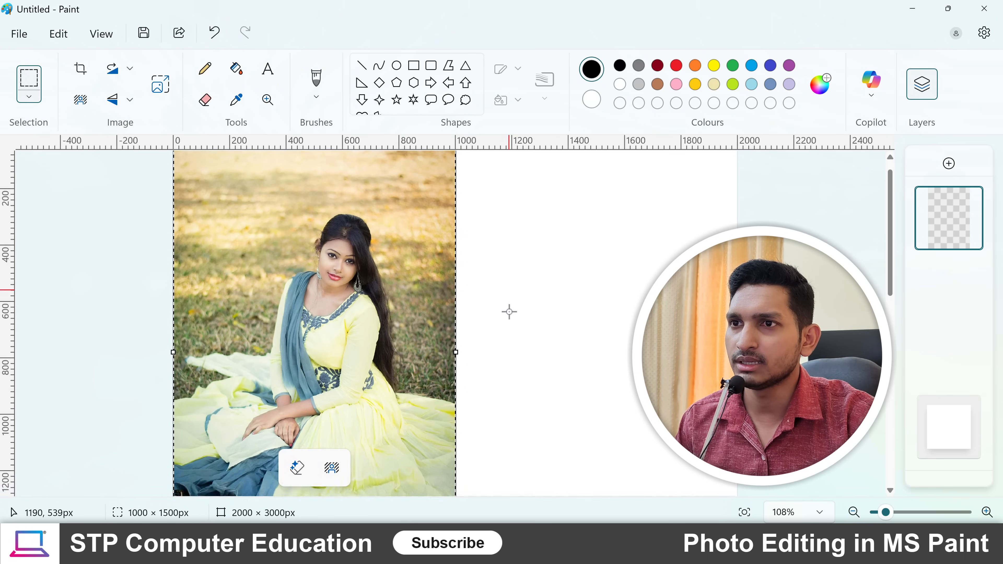
drag(354, 268, 538, 340)
scroll(601, 290, down, 3)
scroll(602, 290, down, 2)
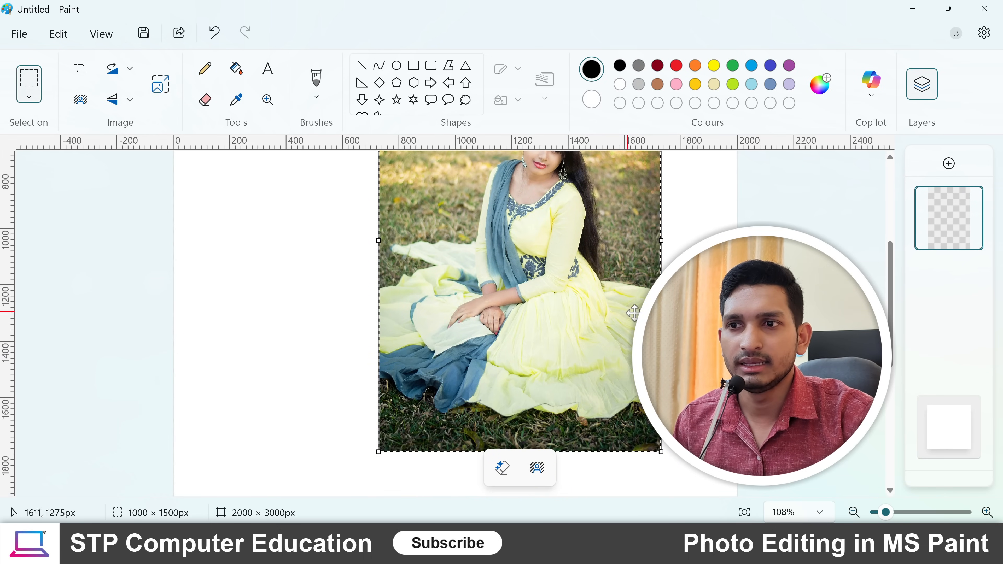
scroll(616, 300, up, 6)
drag(572, 313, 466, 302)
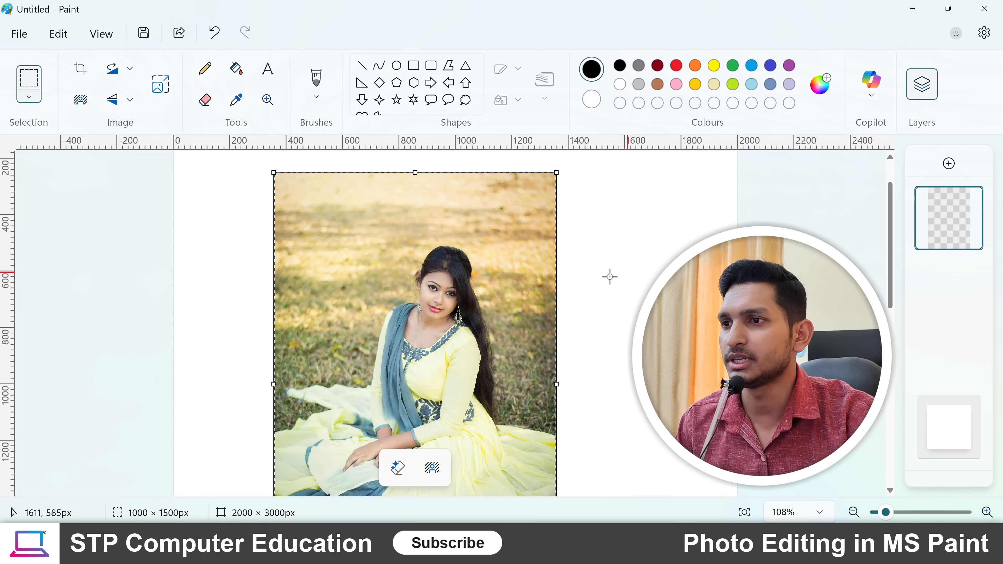
scroll(464, 289, down, 5)
scroll(470, 287, up, 2)
drag(445, 264, 489, 353)
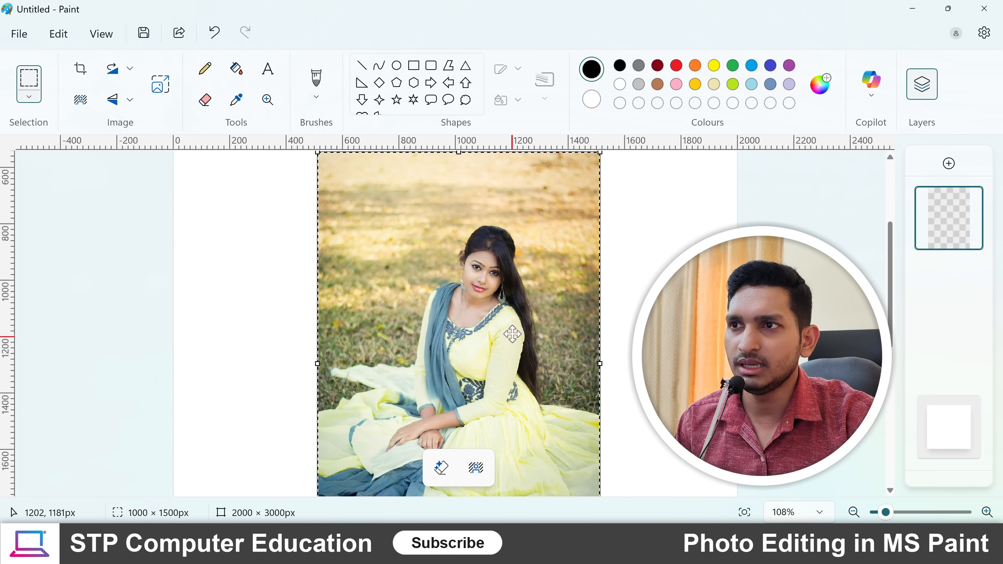
drag(507, 318, 509, 338)
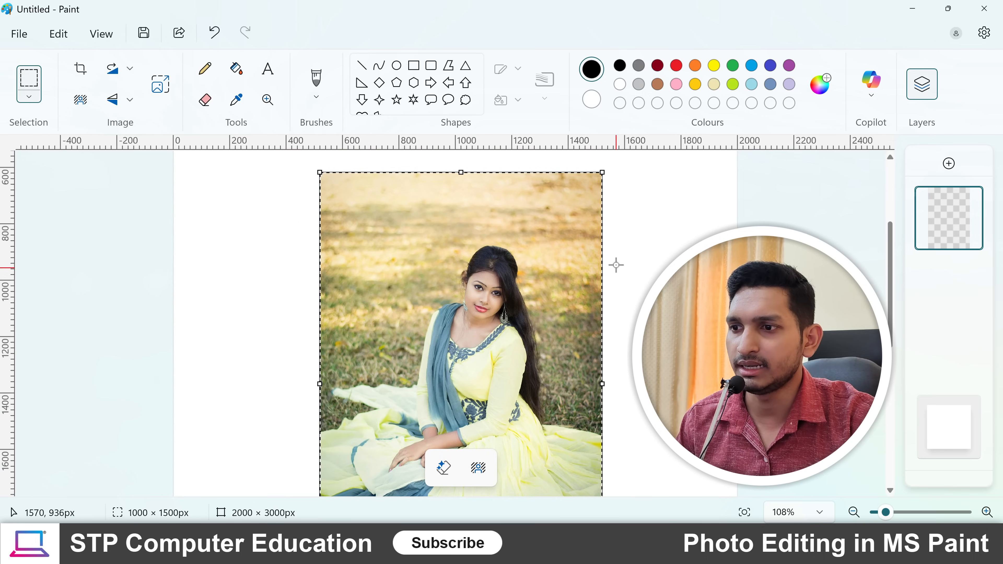
- Remove the background from the selected photo, leaving only the seated woman
scroll(608, 251, down, 3)
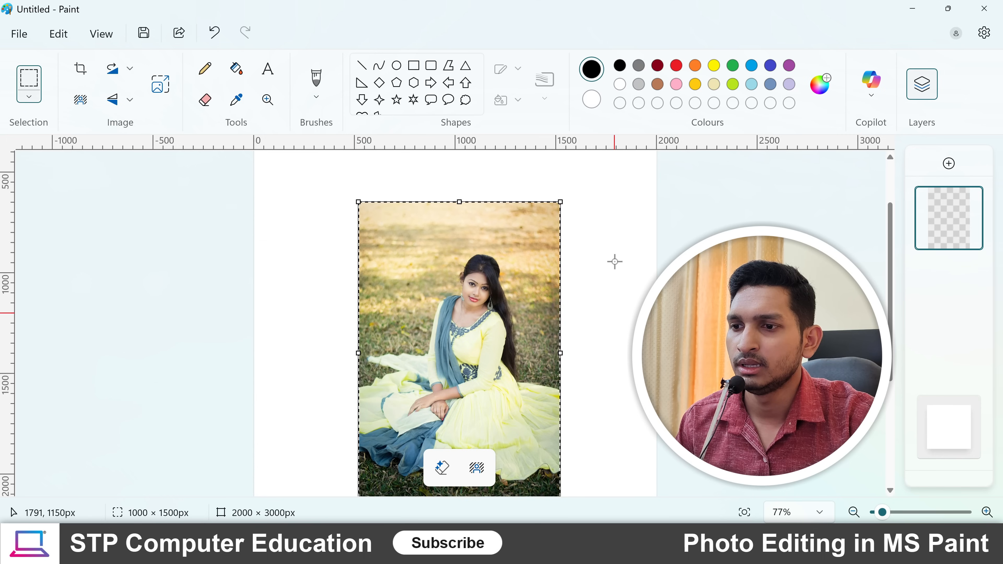
scroll(513, 259, up, 2)
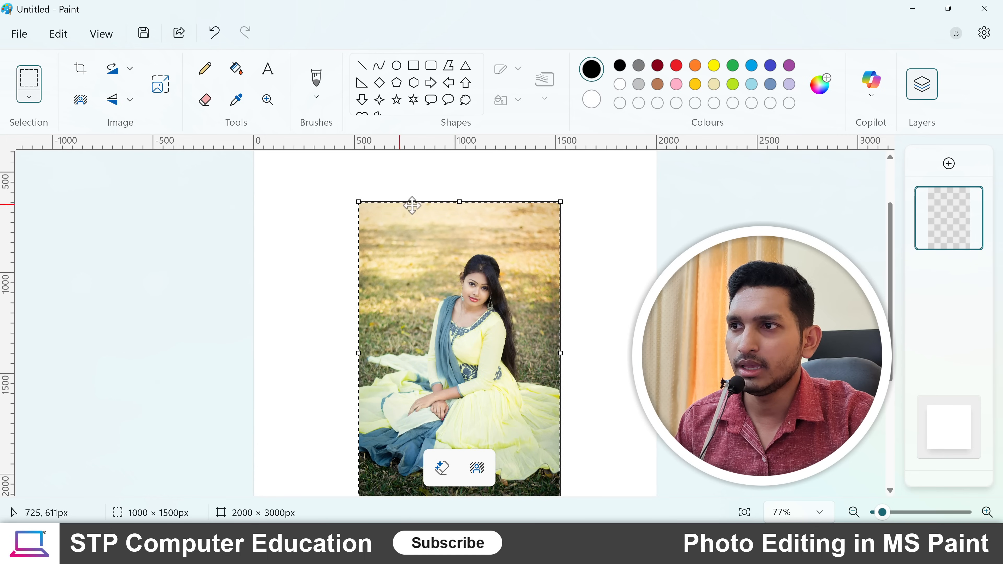
scroll(484, 289, down, 2)
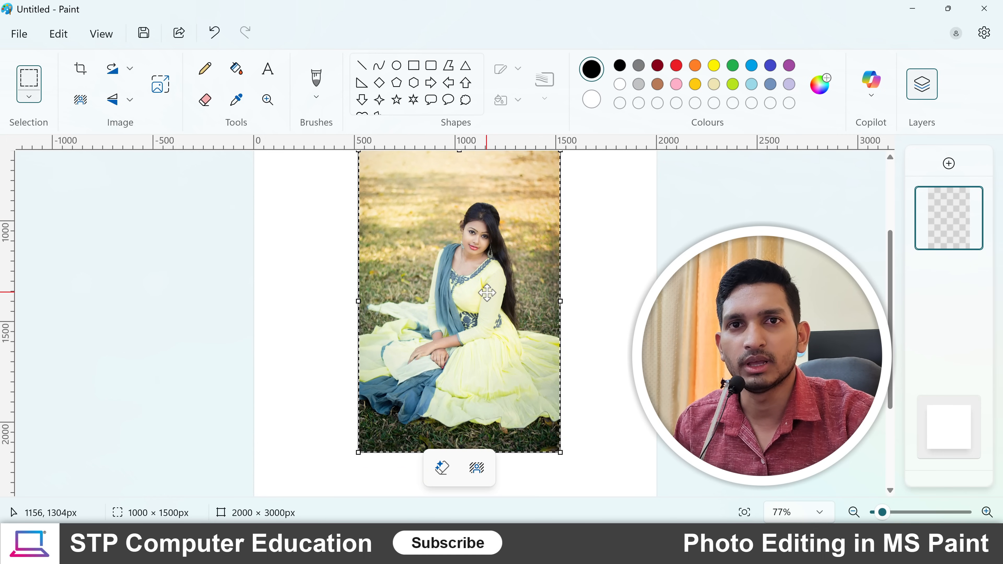
scroll(487, 292, up, 2)
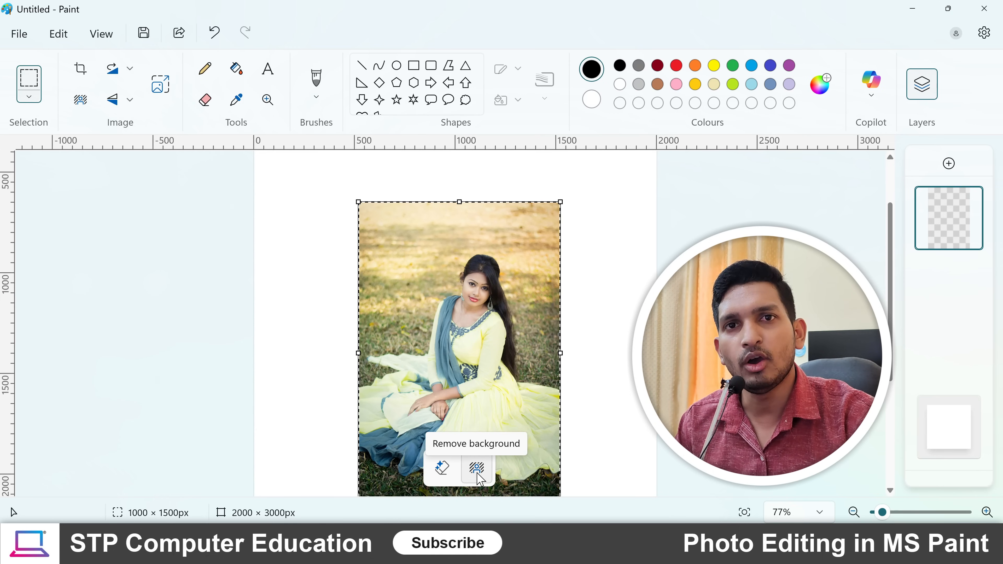
click(81, 102)
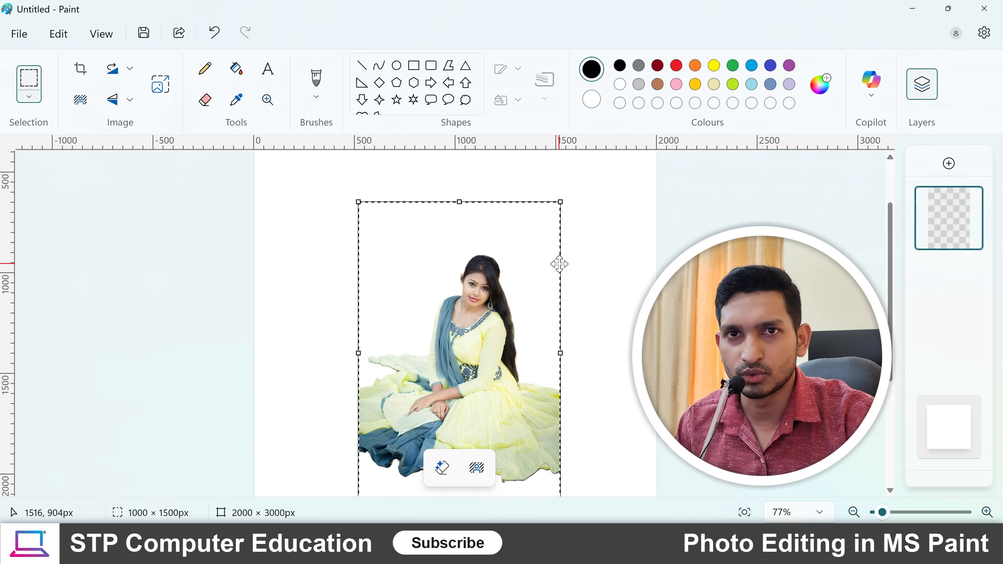
- Move the cut-out woman to about 250 px from the canvas's left edge and 570 px from its top, then deselect her
drag(470, 346, 420, 326)
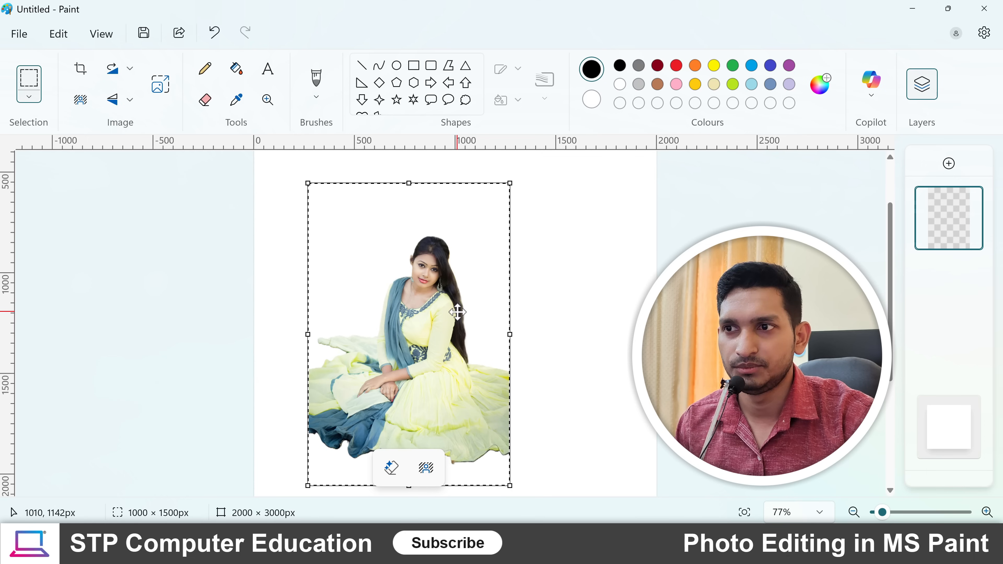
mouse_move(418, 345)
mouse_down()
mouse_move(403, 348)
mouse_move(415, 358)
mouse_up()
click(595, 311)
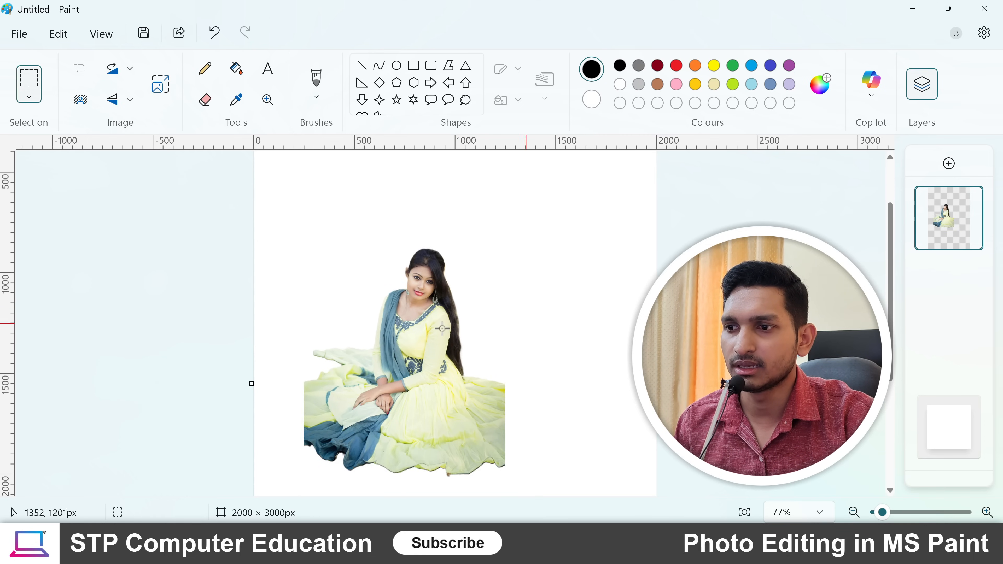
scroll(477, 328, down, 2)
scroll(459, 324, up, 3)
scroll(434, 312, down, 3)
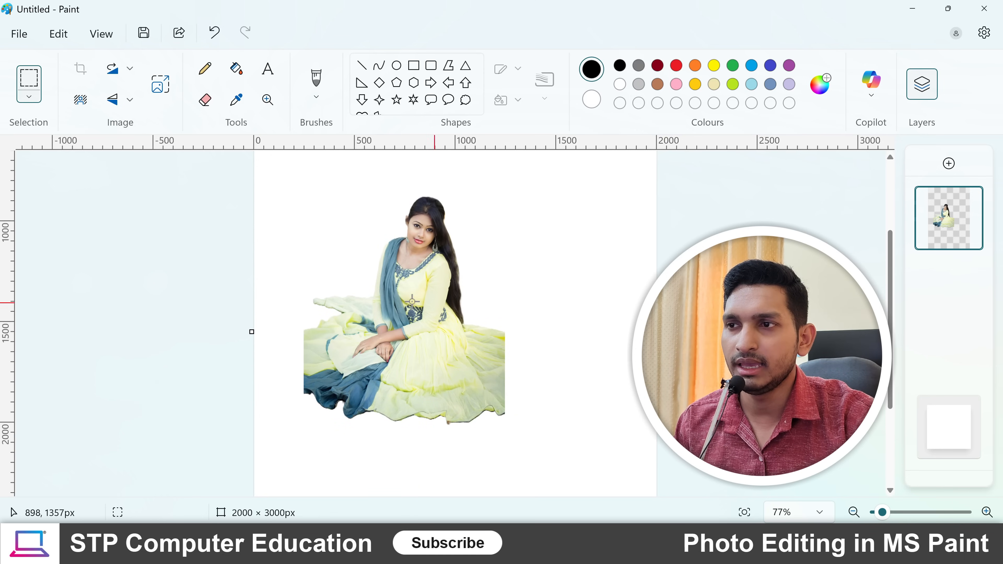
- Create a new layer and place it below the layer with the woman
mouse_move(949, 228)
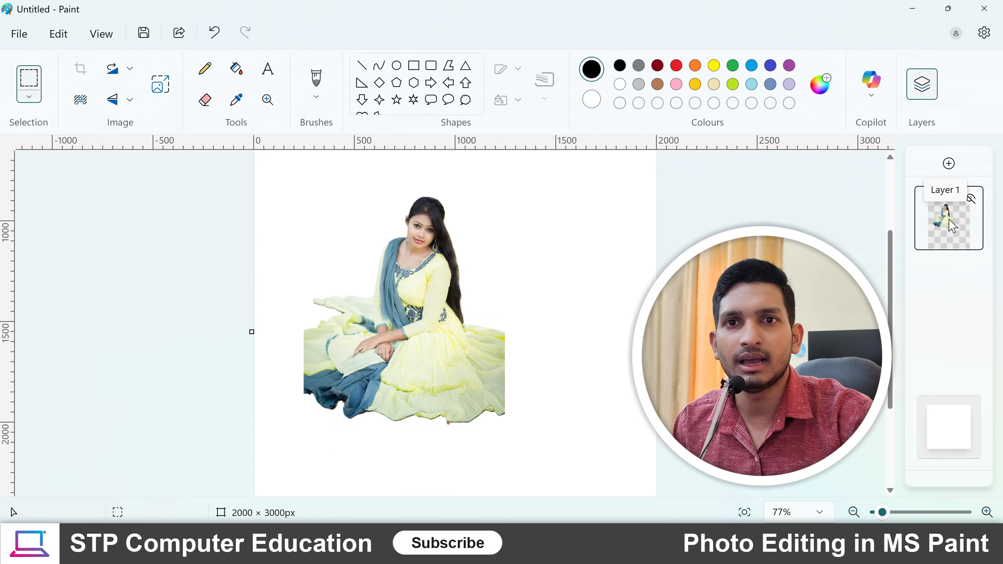
click(949, 163)
mouse_move(938, 235)
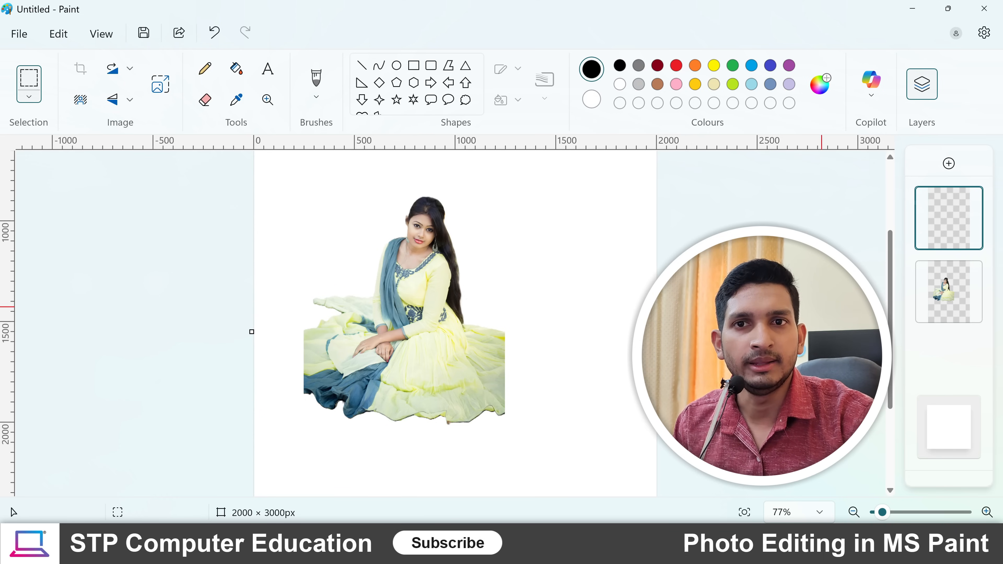
drag(957, 256, 953, 283)
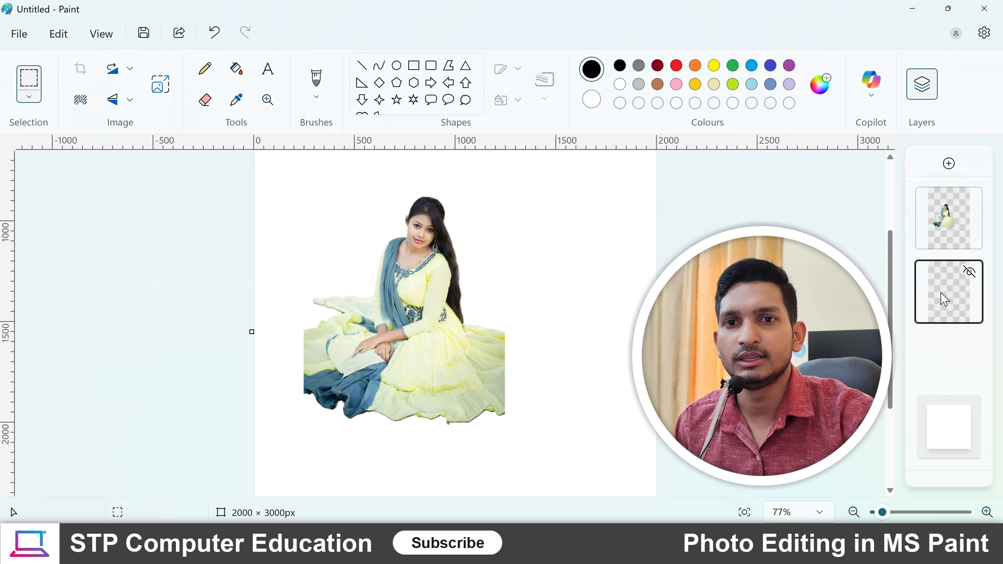
- Import the picture "forest-starry-sky-night" from the Music folder onto the canvas in the lower empty layer
click(21, 39)
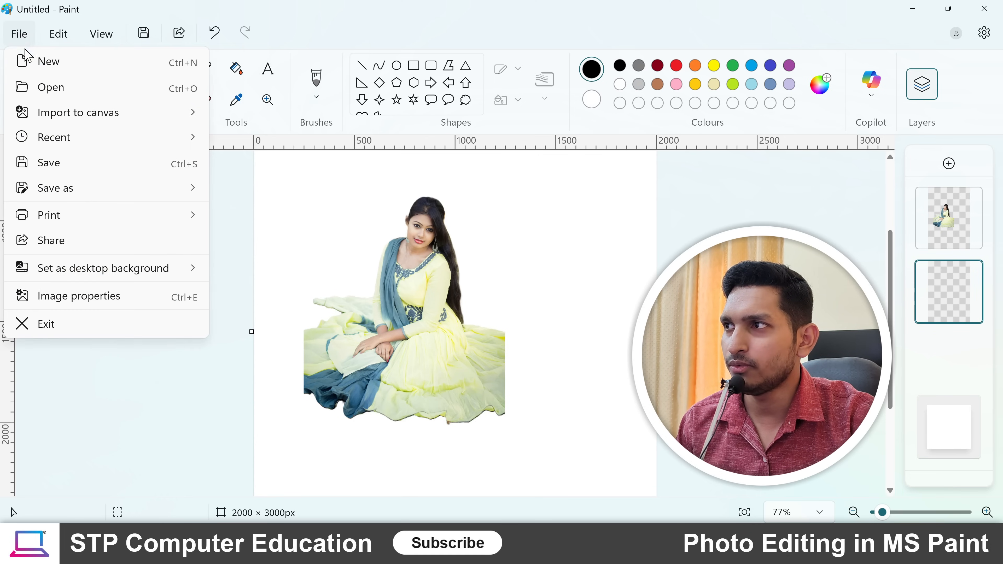
mouse_move(62, 116)
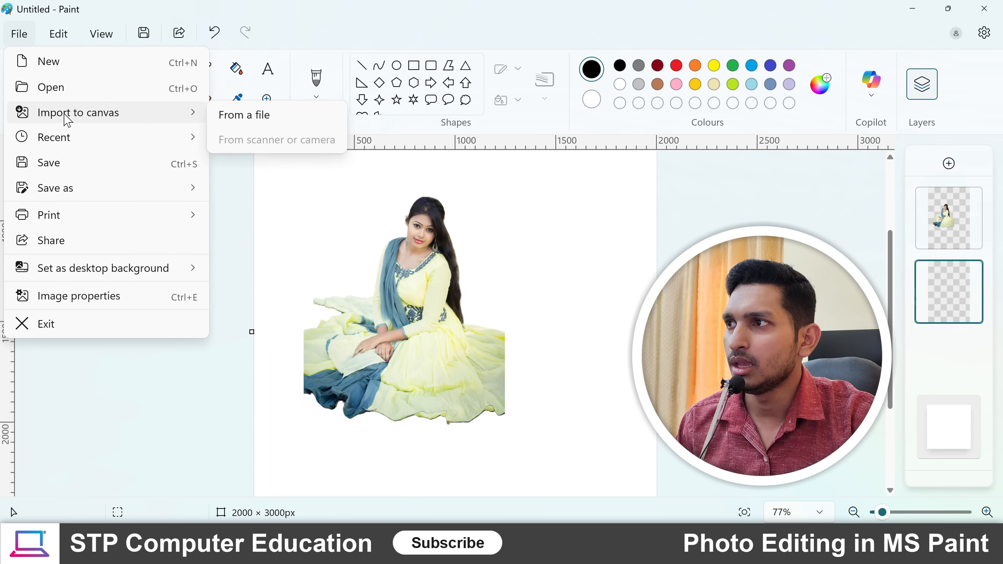
click(286, 124)
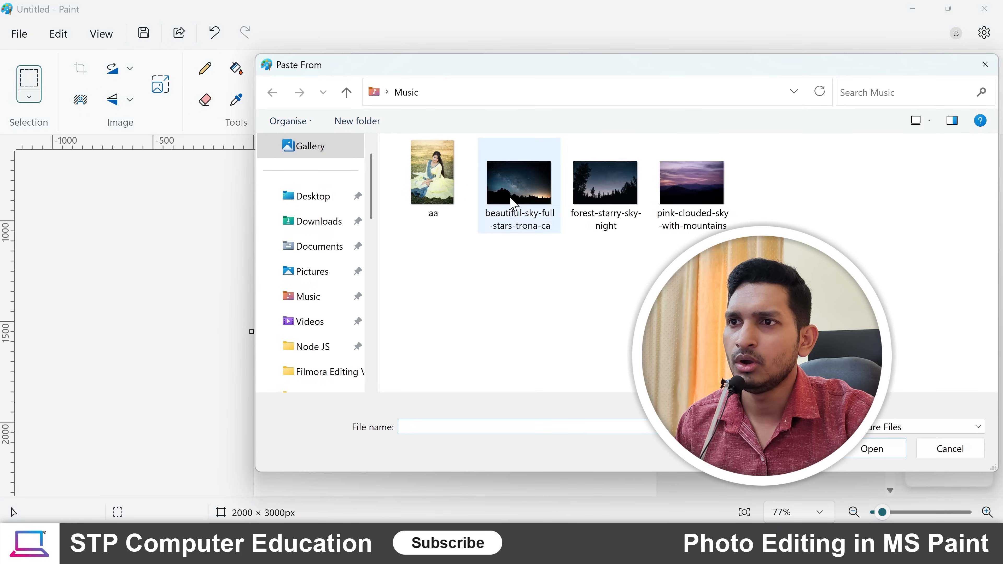
click(519, 186)
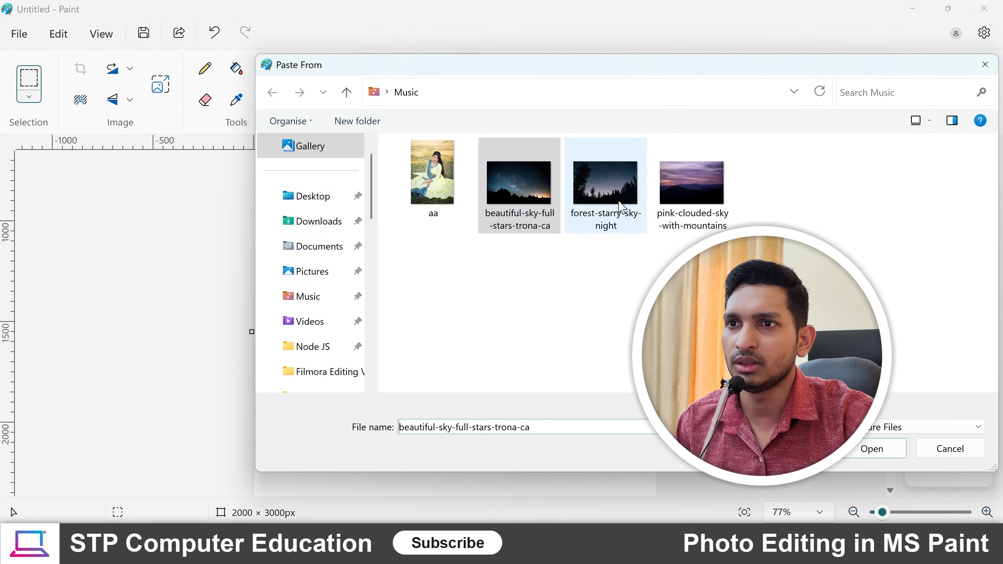
click(607, 203)
click(873, 450)
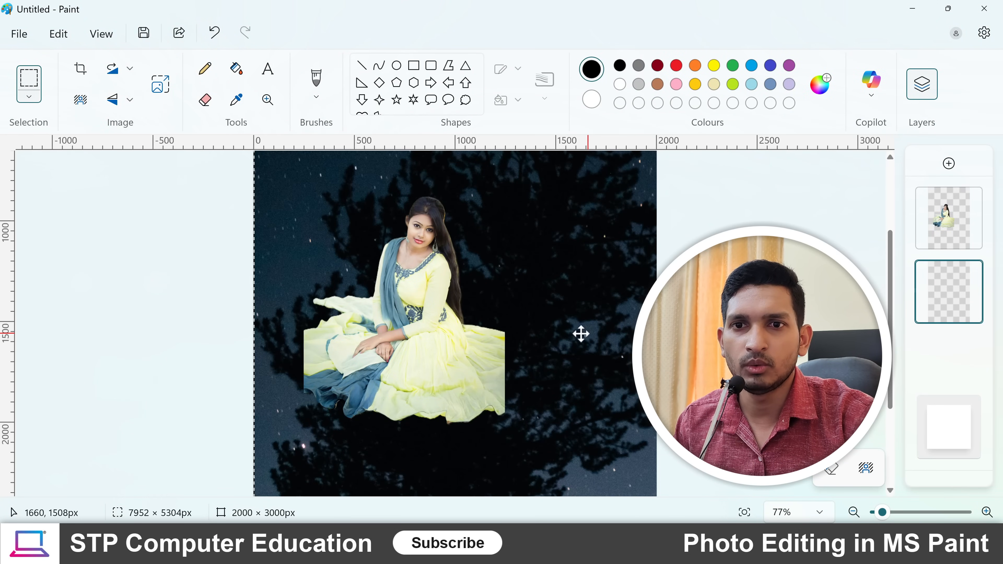
- Resize the imported night-sky picture by pixels to a horizontal size of 1500, keeping the aspect ratio
scroll(577, 365, up, 3)
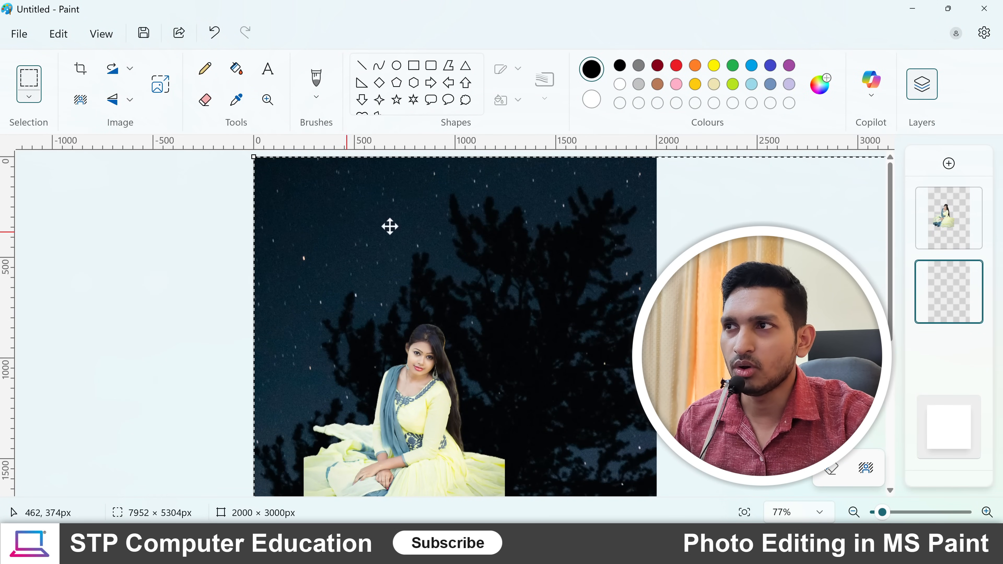
click(162, 90)
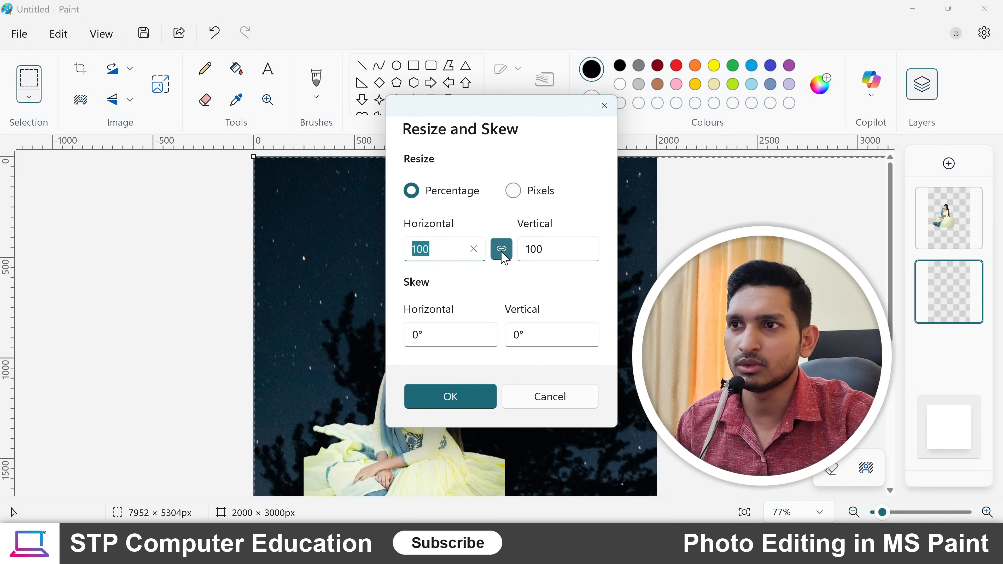
click(513, 191)
drag(412, 249, 431, 249)
double_click(412, 249)
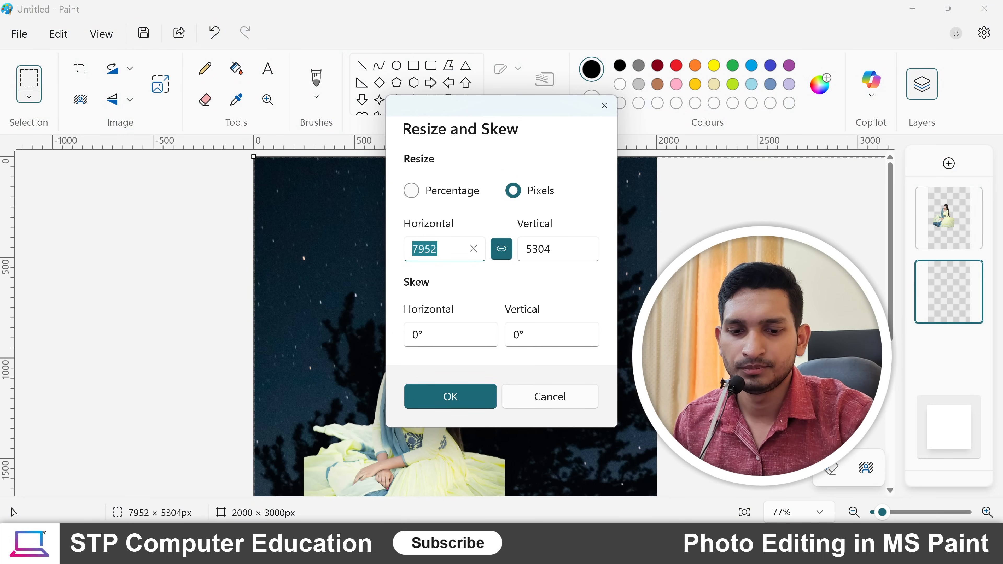
text(1500)
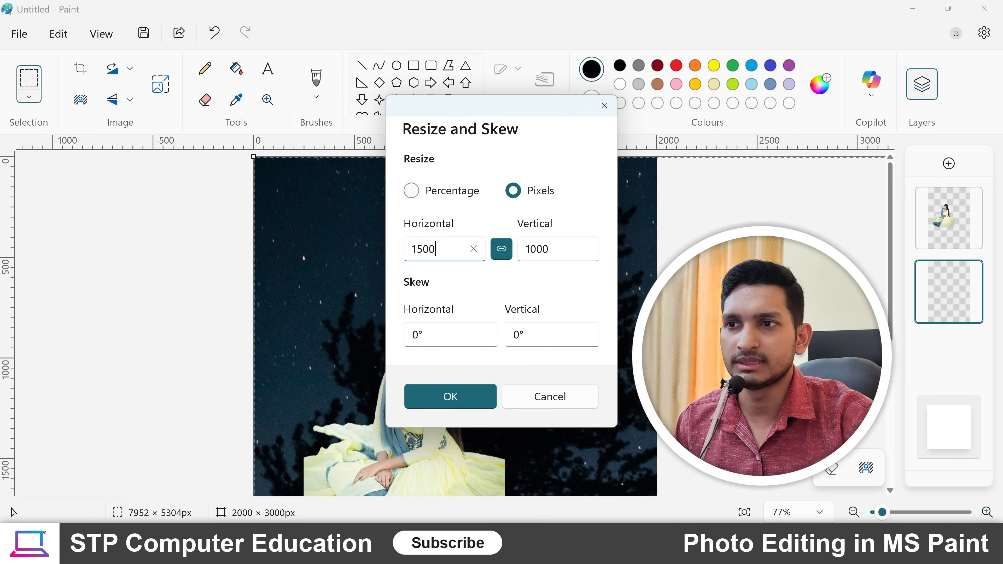
click(457, 405)
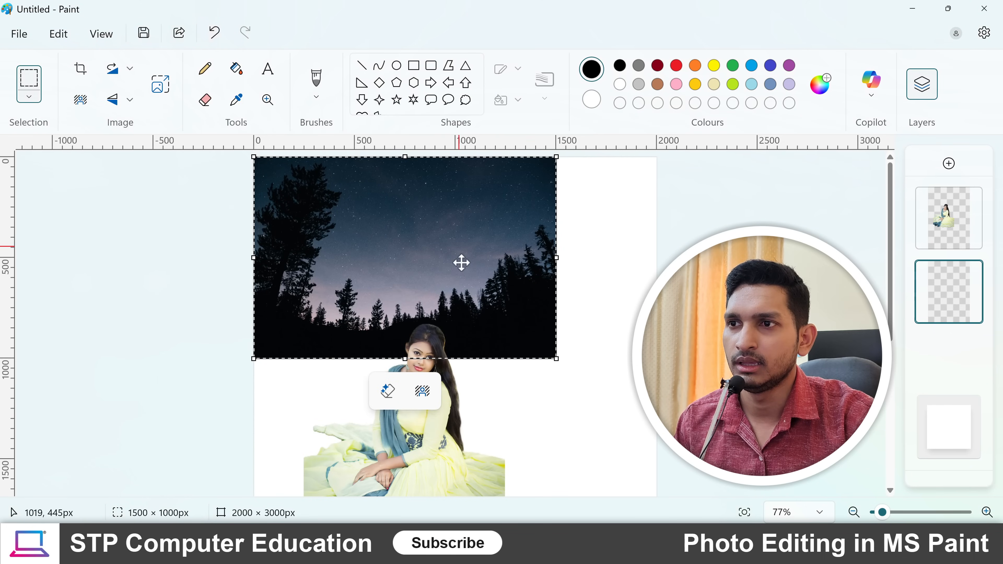
- Place the night-sky picture behind the woman, about 100 px from the canvas's left edge and 735 px from its top, and deselect it
drag(509, 246, 537, 282)
mouse_move(966, 304)
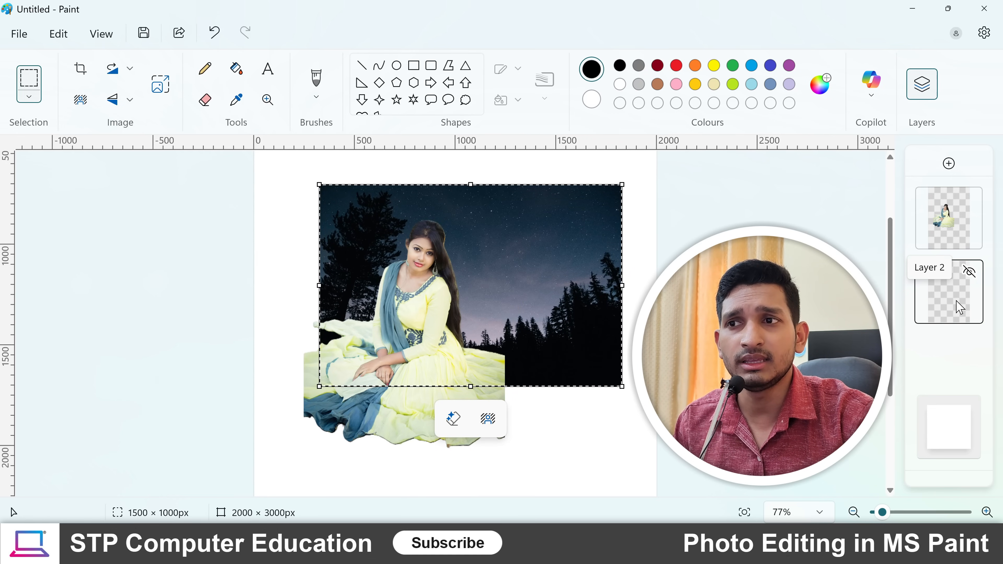
drag(585, 260, 541, 270)
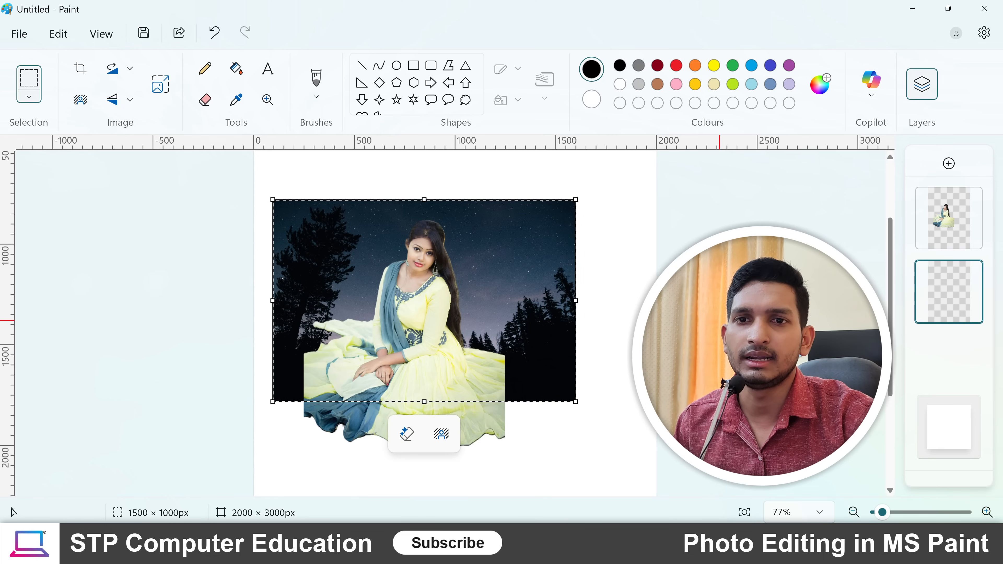
click(760, 324)
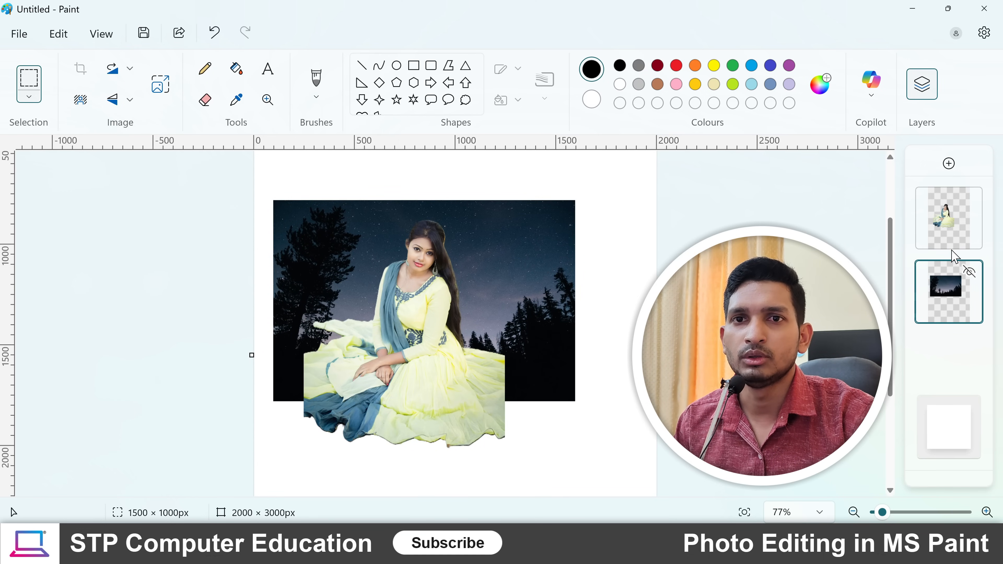
- On the woman's layer, select an area of about 1210 × 1318 px around her and move it about 80 px right and down
click(952, 231)
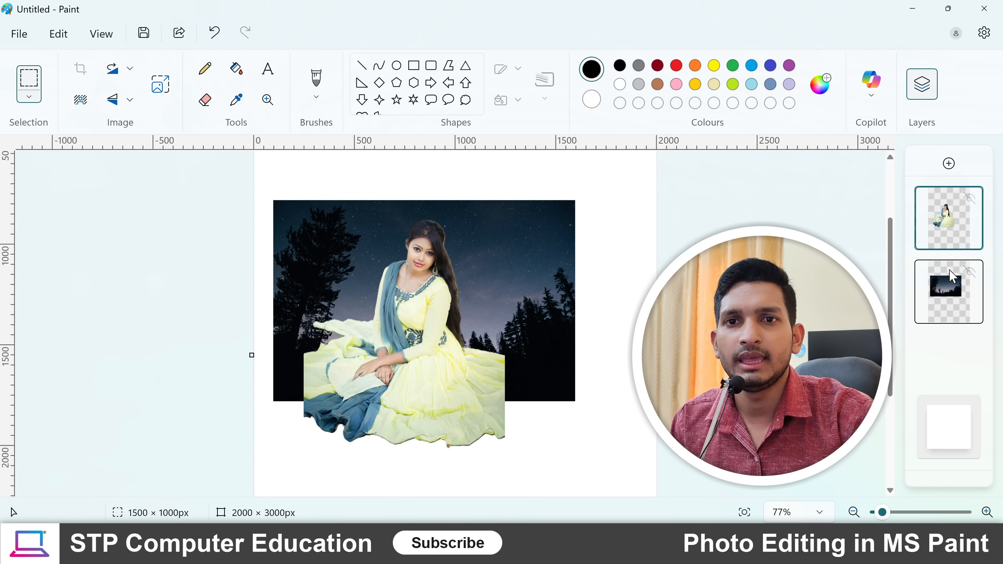
click(954, 300)
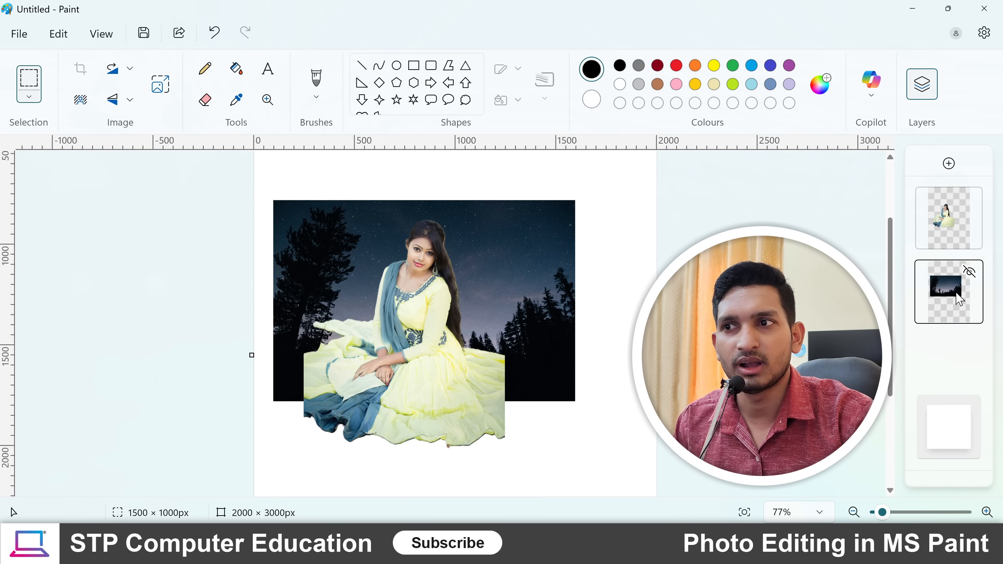
click(944, 222)
click(952, 288)
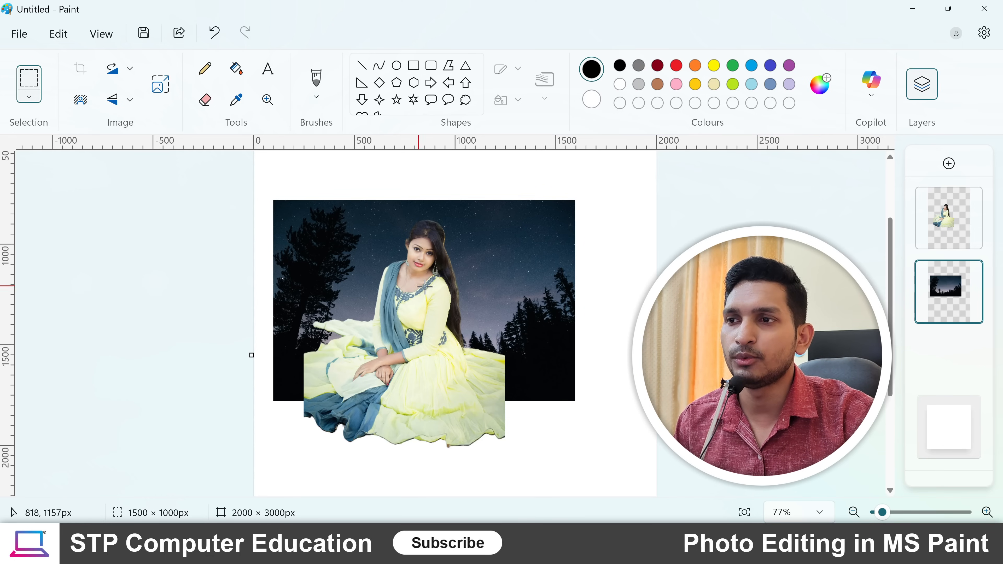
click(951, 223)
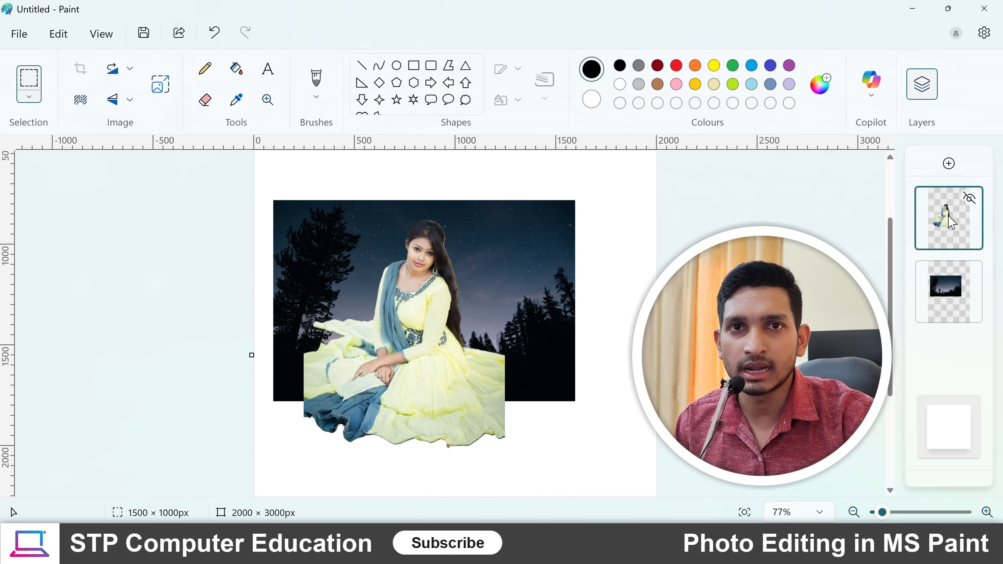
click(31, 88)
drag(283, 202, 528, 468)
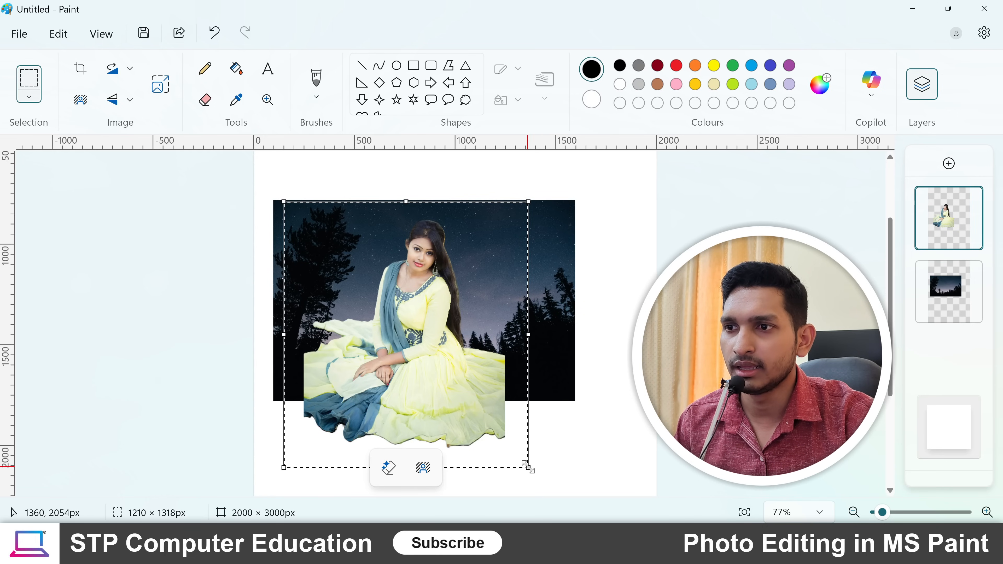
mouse_move(410, 356)
mouse_down()
mouse_move(416, 382)
mouse_move(499, 375)
mouse_move(389, 357)
mouse_move(470, 372)
mouse_move(399, 351)
mouse_move(430, 383)
mouse_move(411, 352)
mouse_up()
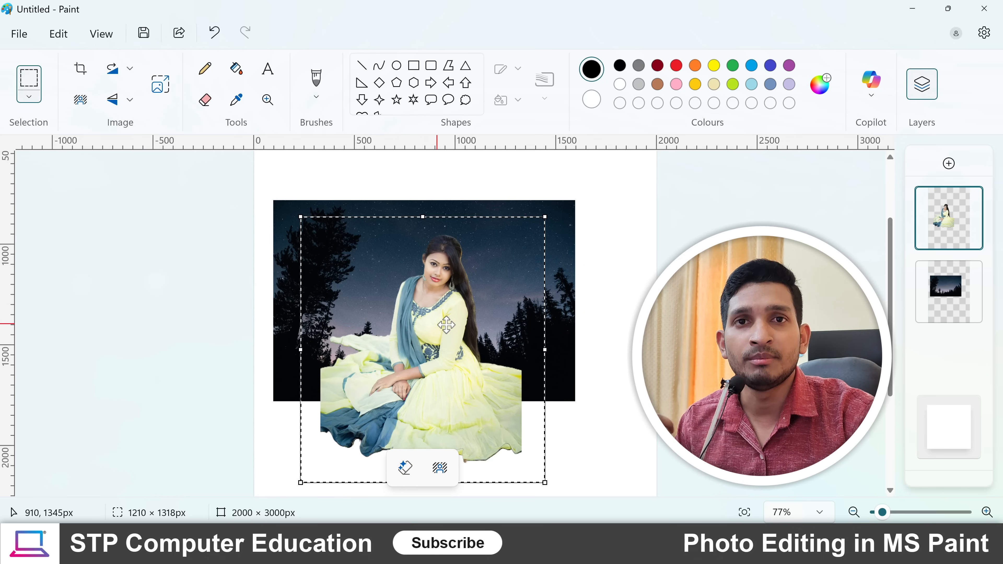
- On the night-sky layer, select the picture with a rectangle of about 1670 × 1102 px and move it about 30 px right and 40 px down
click(948, 294)
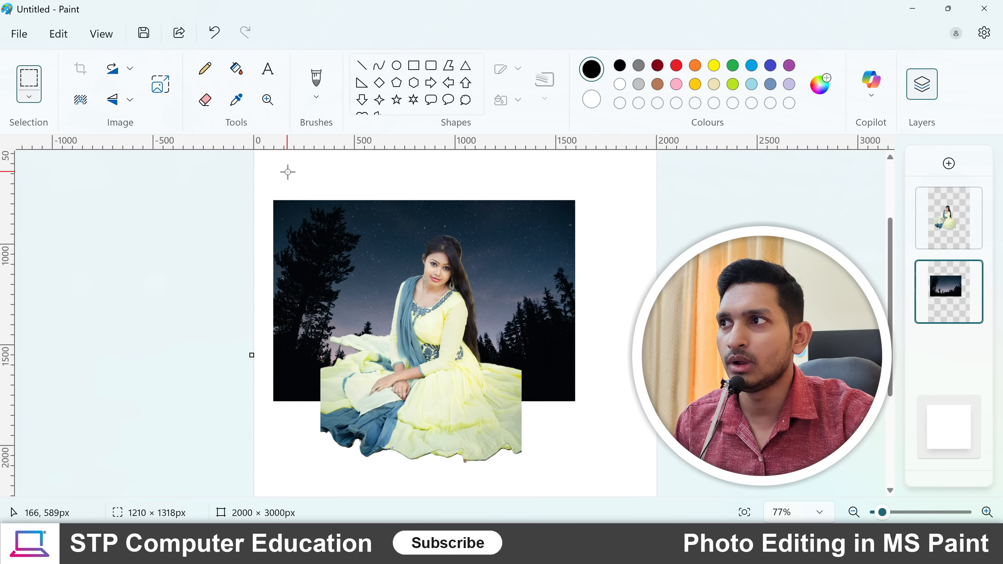
drag(265, 191, 602, 413)
mouse_move(515, 264)
mouse_down()
mouse_move(572, 305)
mouse_move(501, 231)
mouse_move(520, 278)
mouse_move(537, 266)
mouse_move(528, 269)
mouse_up()
drag(520, 269, 521, 261)
key(Escape)
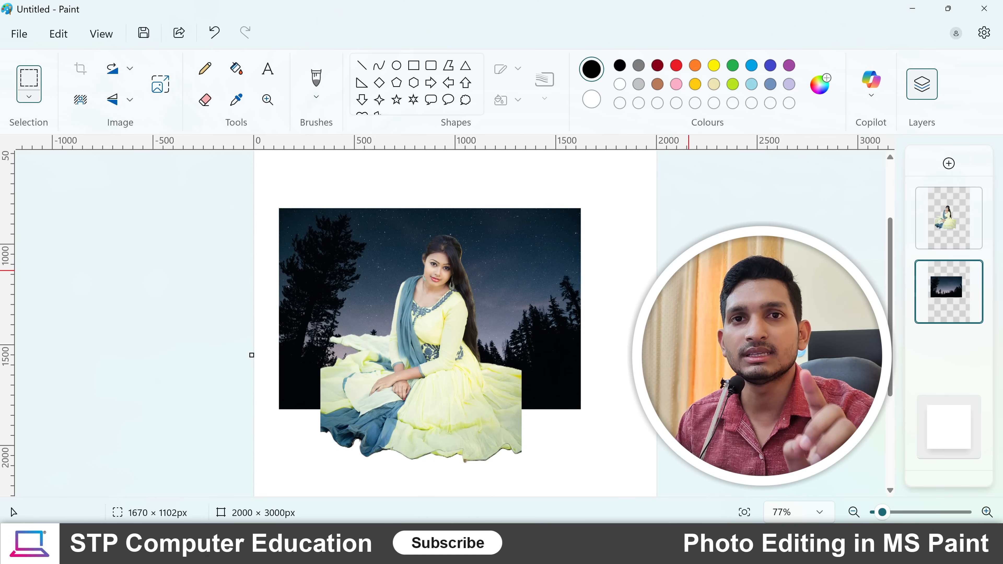
- Crop the image to an area of about 844 × 925 px around the woman, within the night-sky background
mouse_move(940, 306)
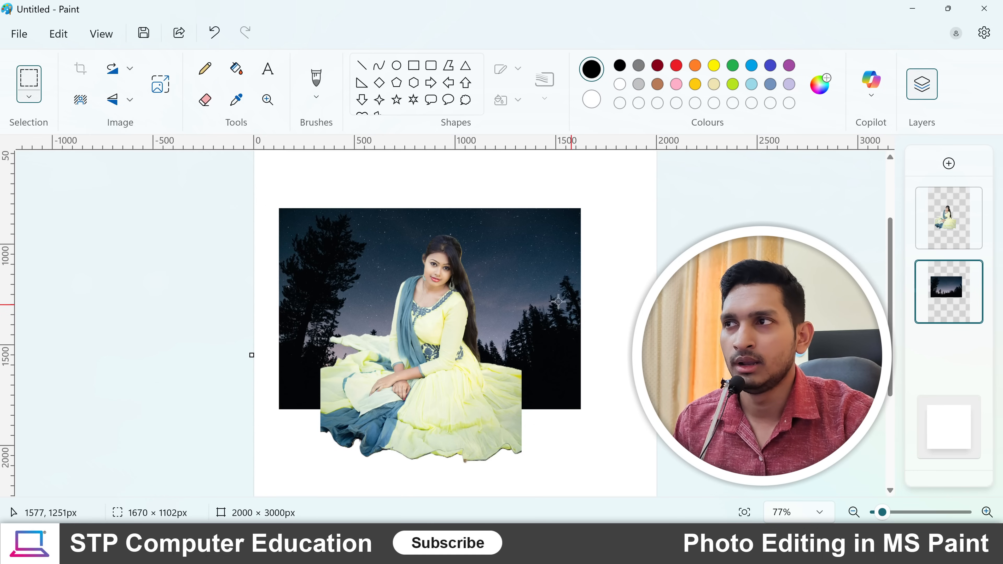
scroll(471, 324, down, 2)
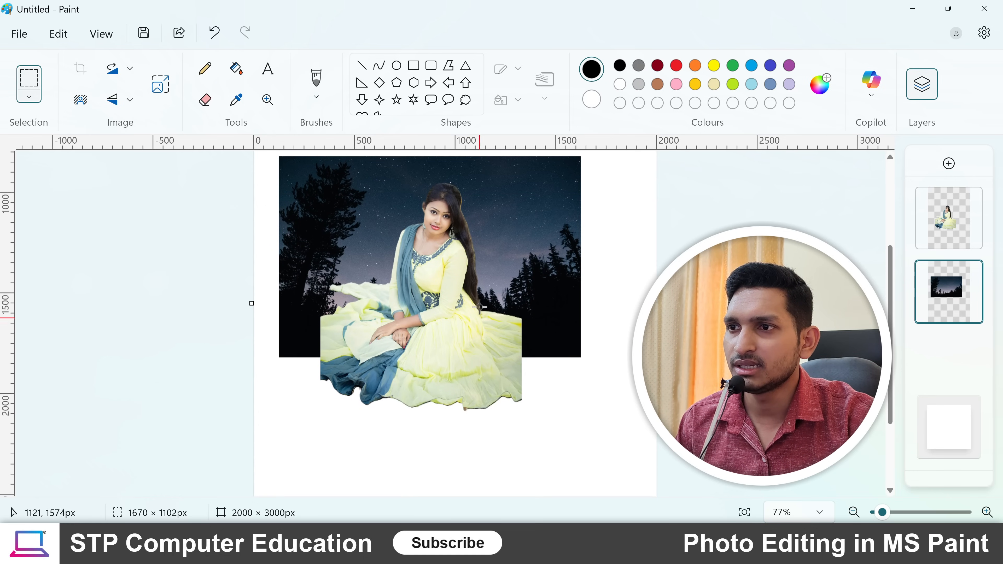
scroll(471, 325, up, 3)
scroll(301, 445, down, 1)
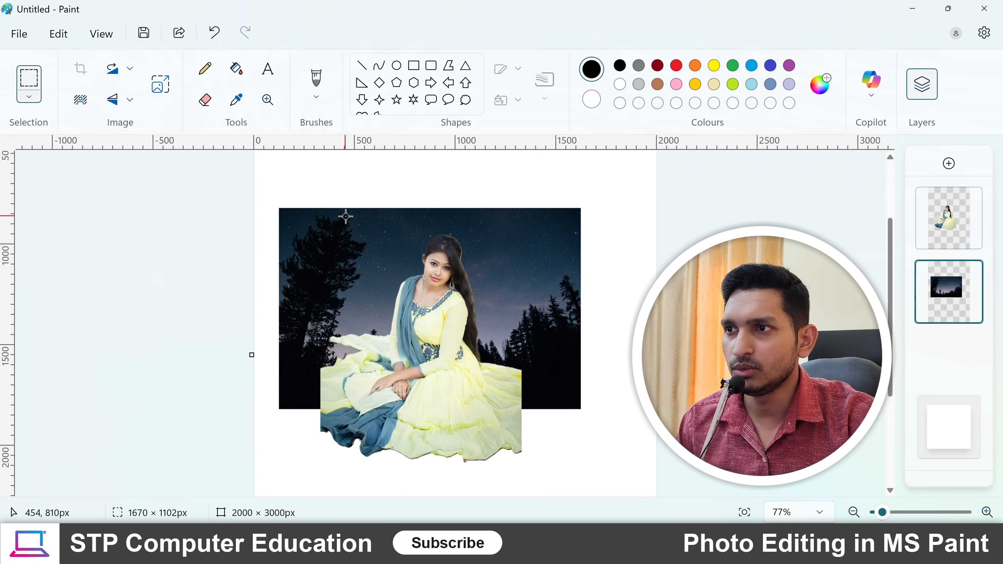
drag(347, 215, 516, 401)
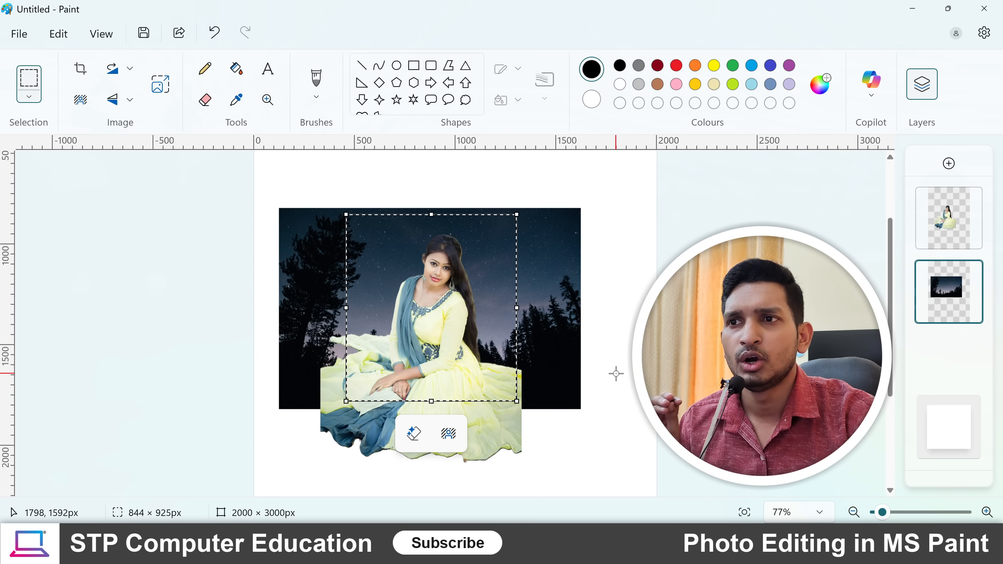
click(86, 78)
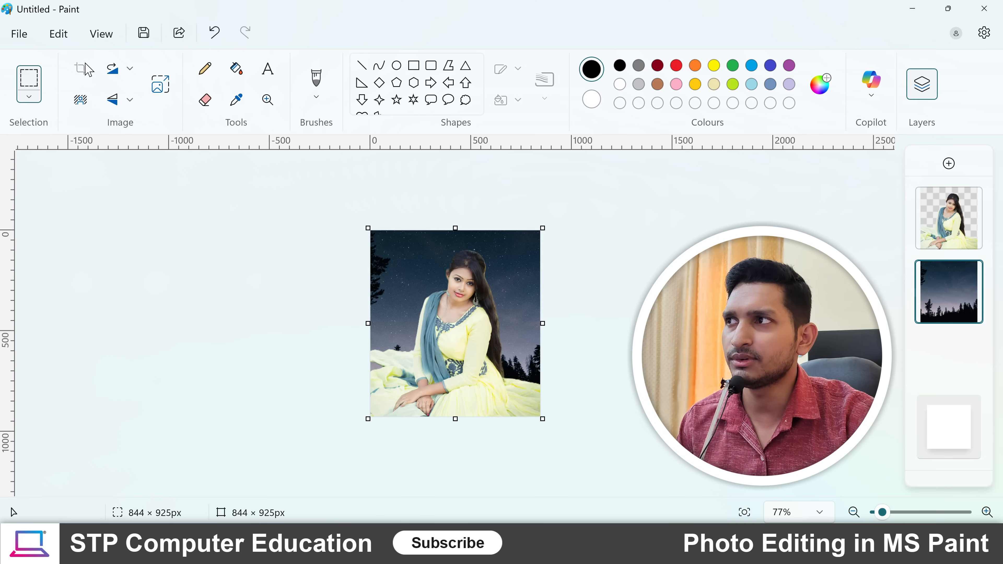
- Save the composition as a flattened JPEG picture named pic in the Music folder
click(15, 35)
mouse_move(73, 190)
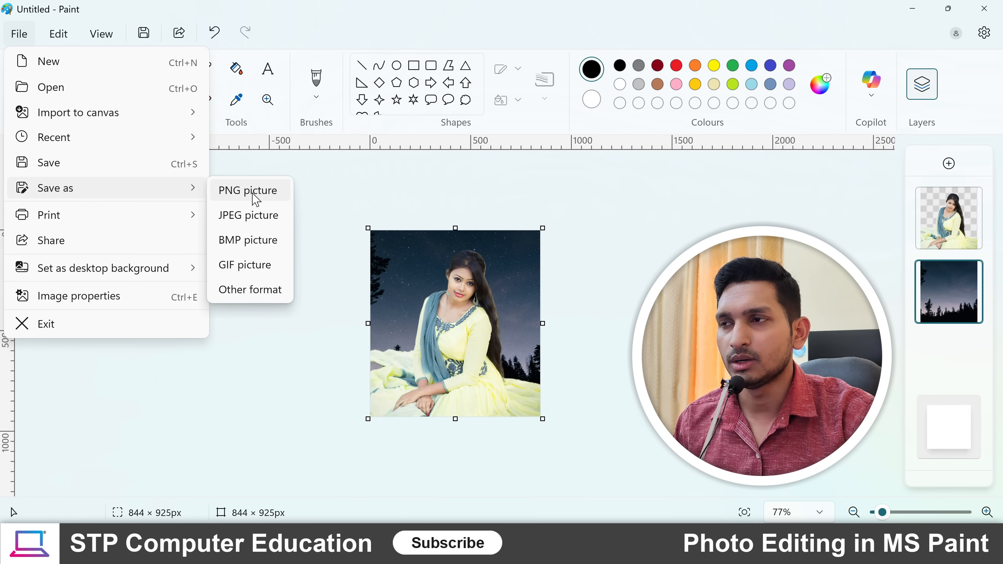
click(249, 216)
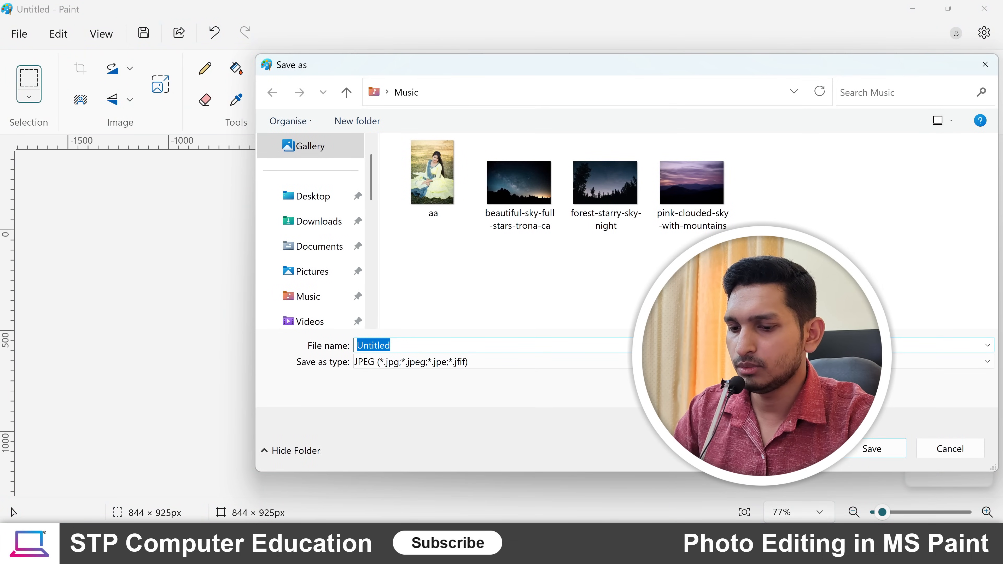
text(pic)
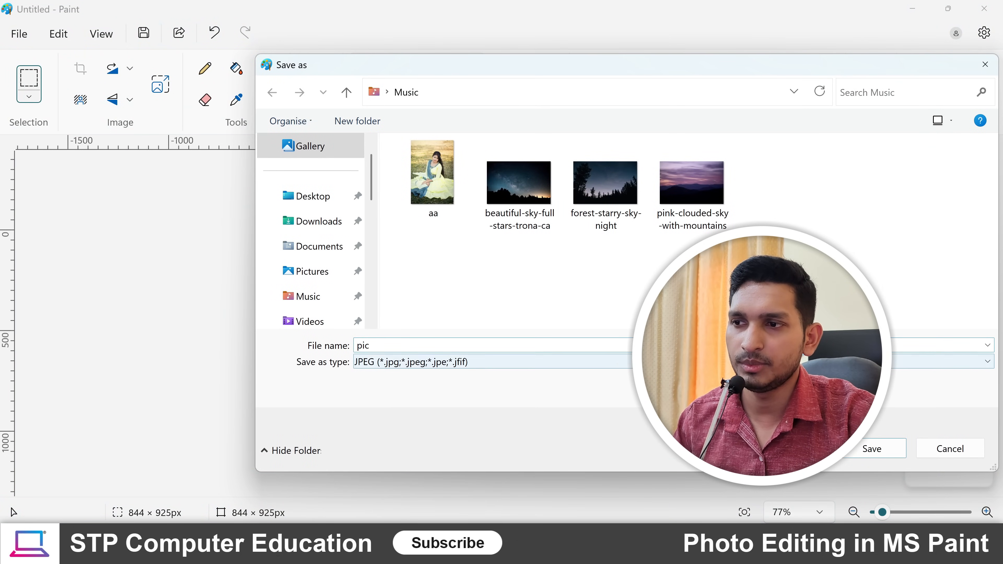
click(877, 452)
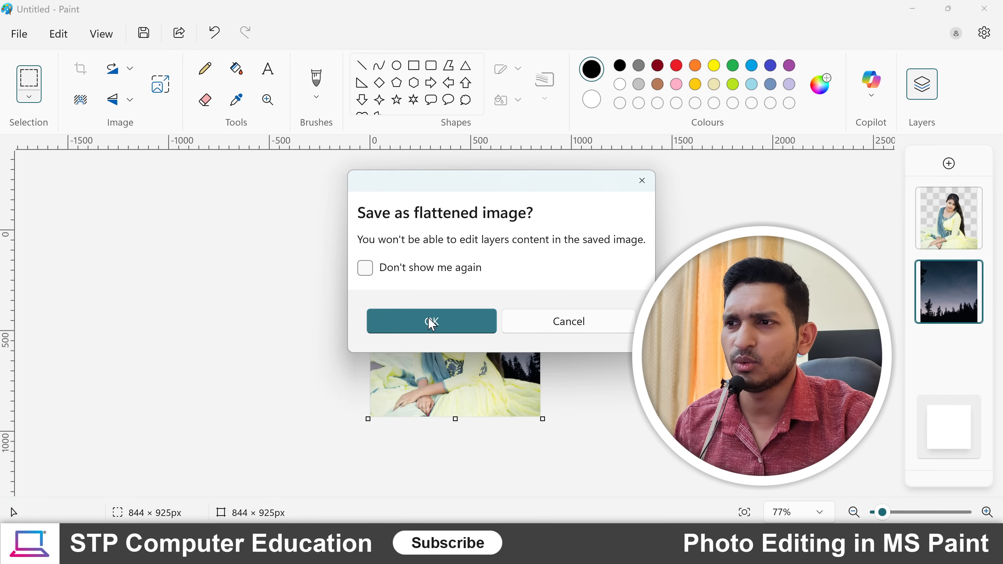
click(431, 323)
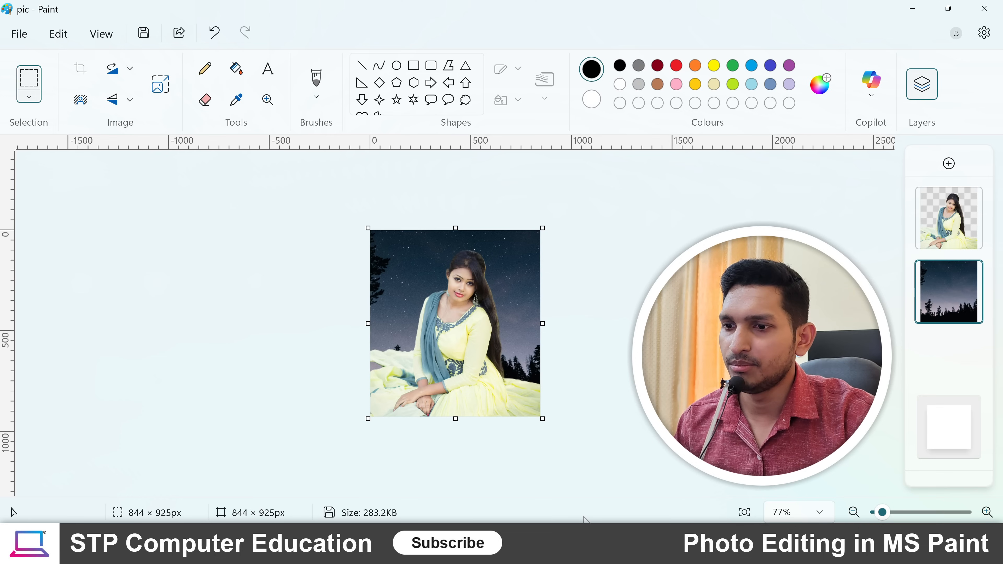
- Open the saved pic image from the Music folder in File Explorer to view it, close it and return to Paint
click(912, 8)
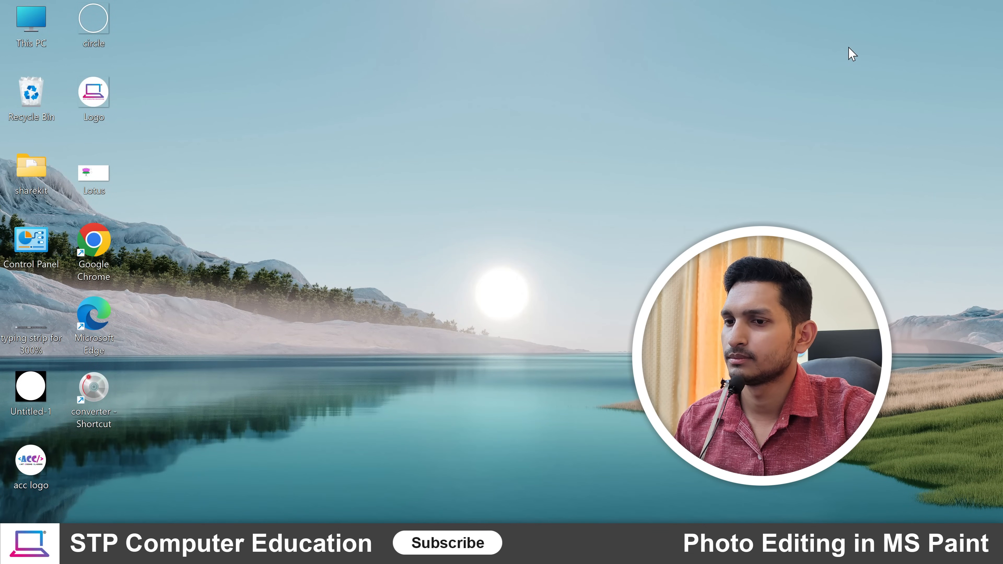
double_click(35, 22)
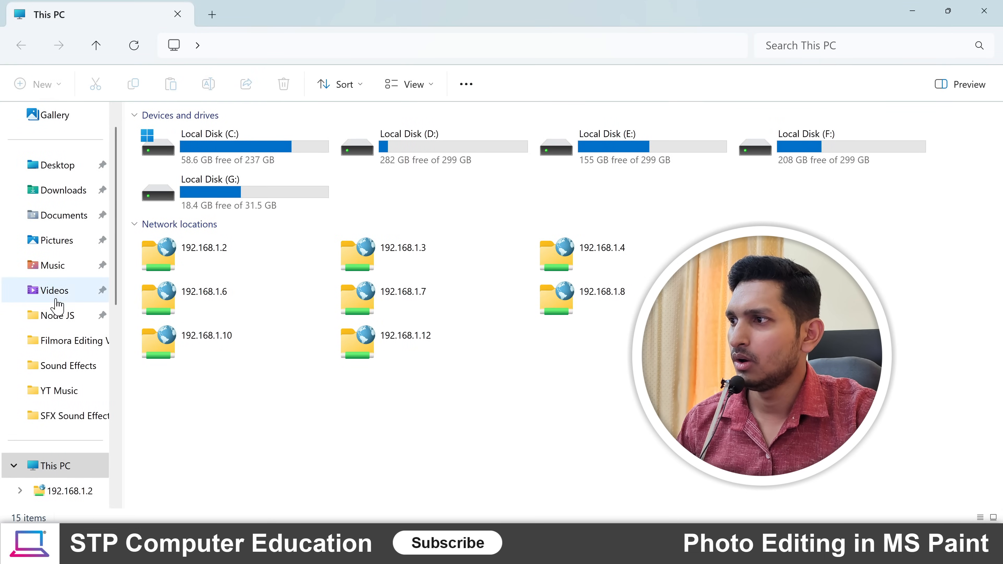
click(53, 273)
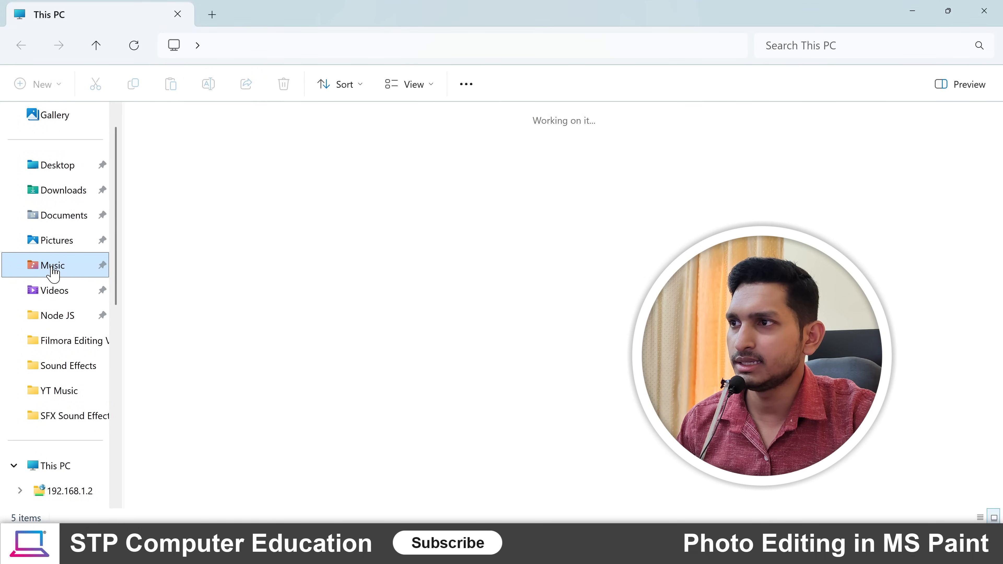
click(444, 154)
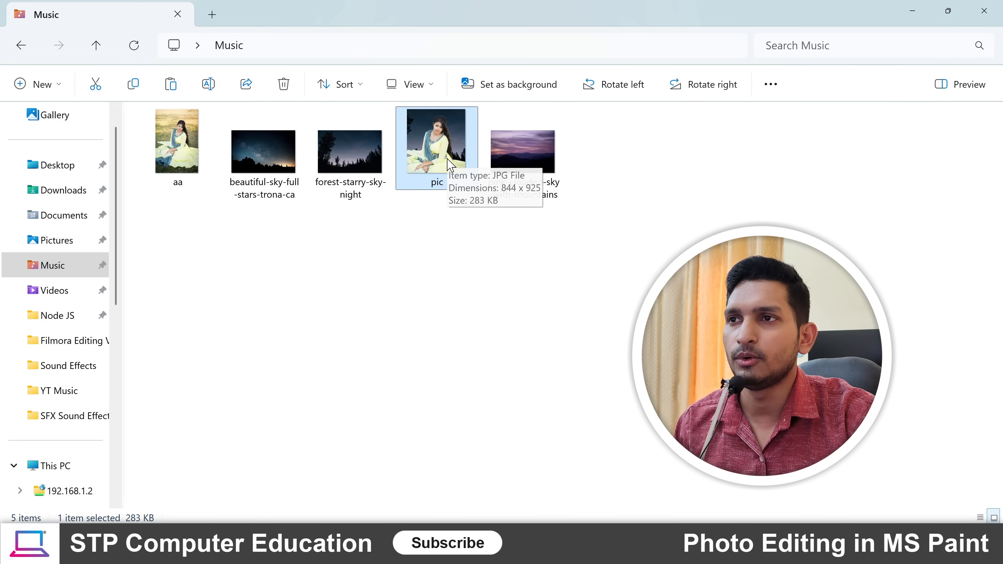
double_click(442, 152)
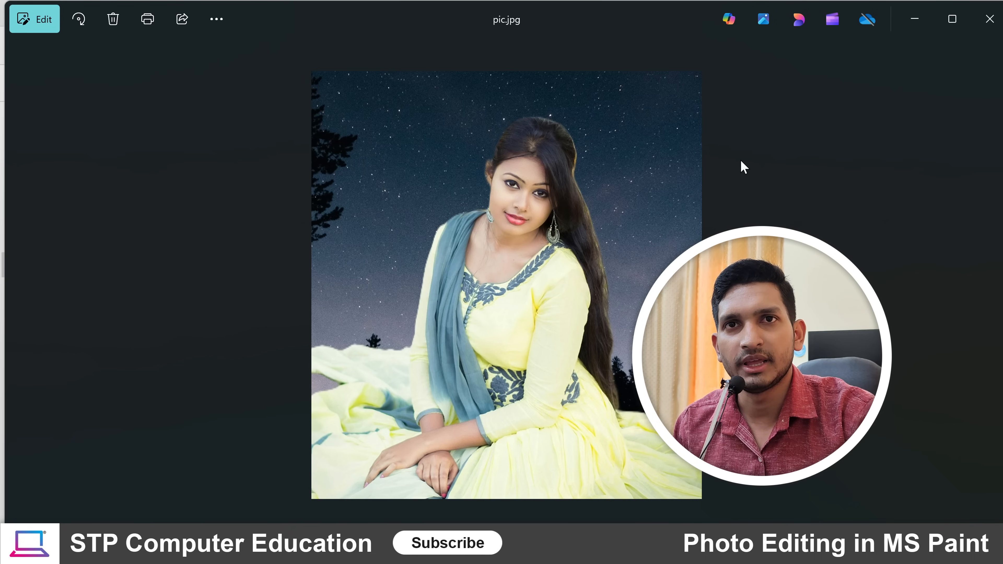
click(987, 20)
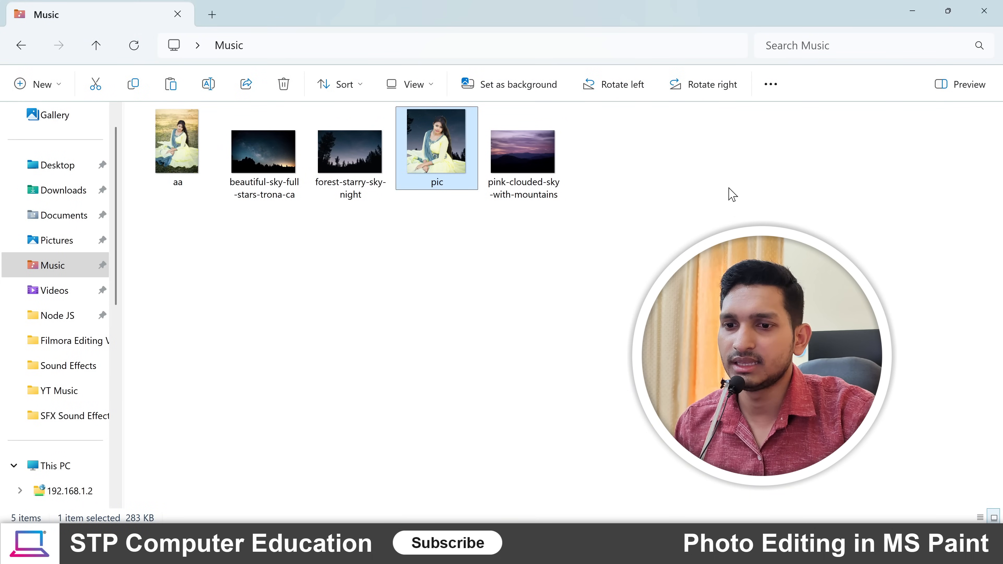
click(713, 545)
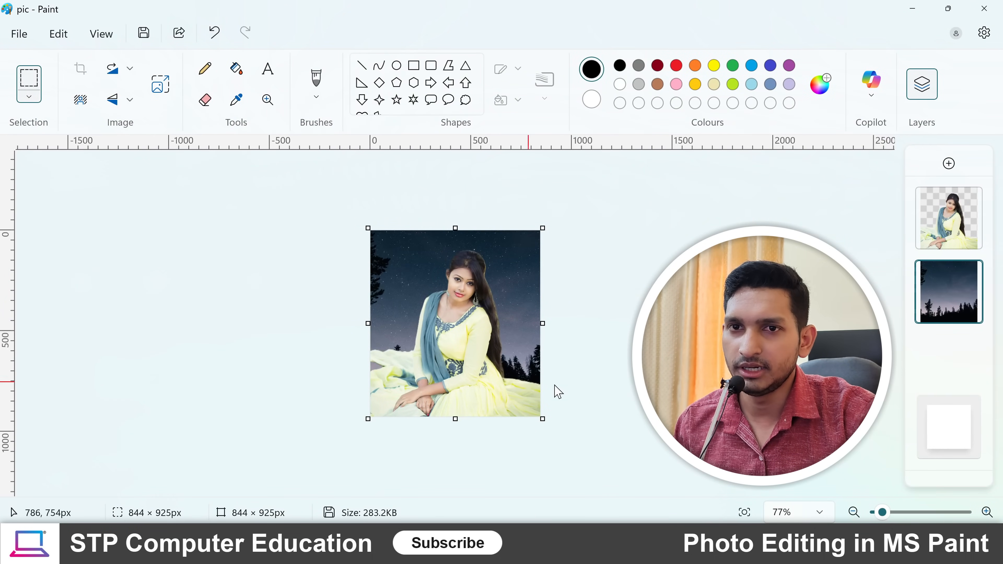